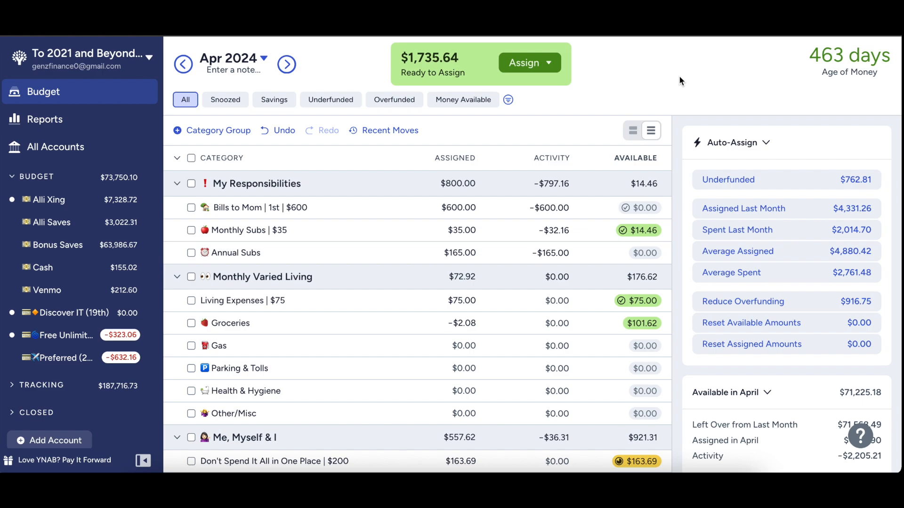
scroll(380, 330, down, 8)
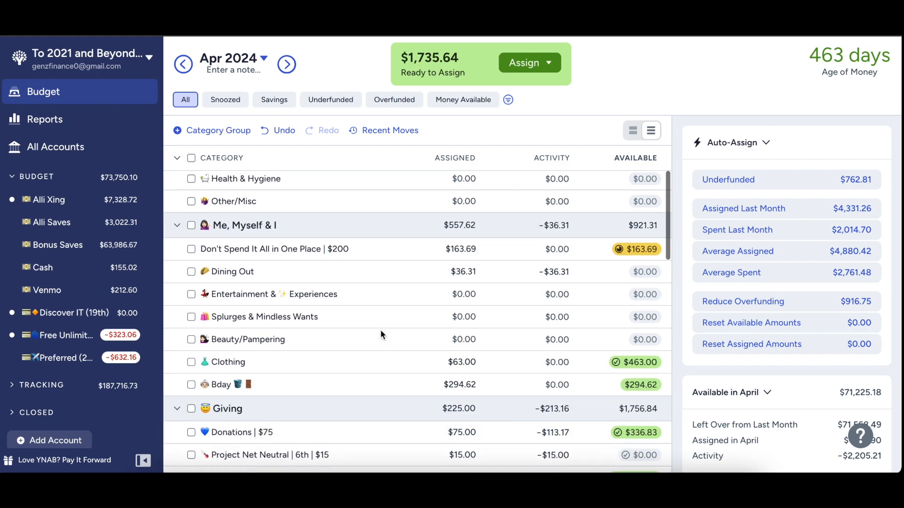
scroll(380, 329, down, 10)
scroll(381, 330, up, 20)
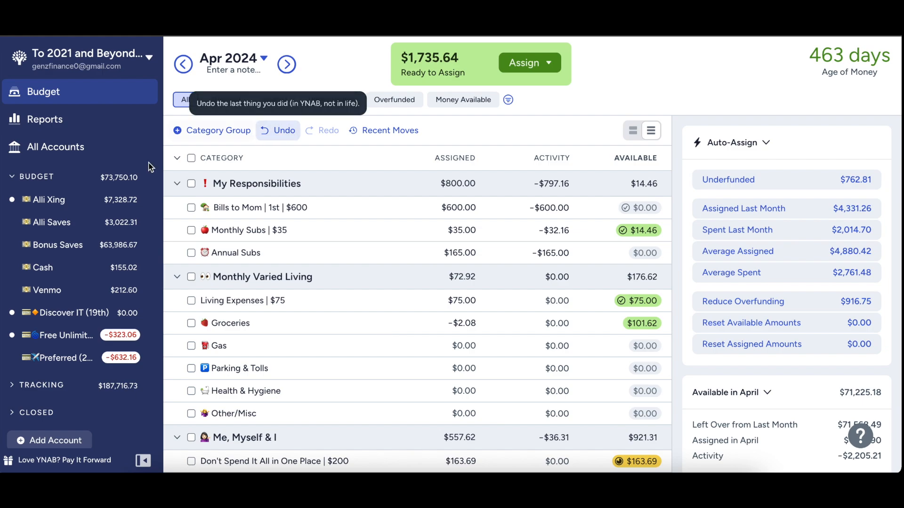
In the Free Unlimited (12th) account, reject the 04/17/2024 @ ME NEXT TIME transaction and mark the Panera transaction as cleared.
click(68, 337)
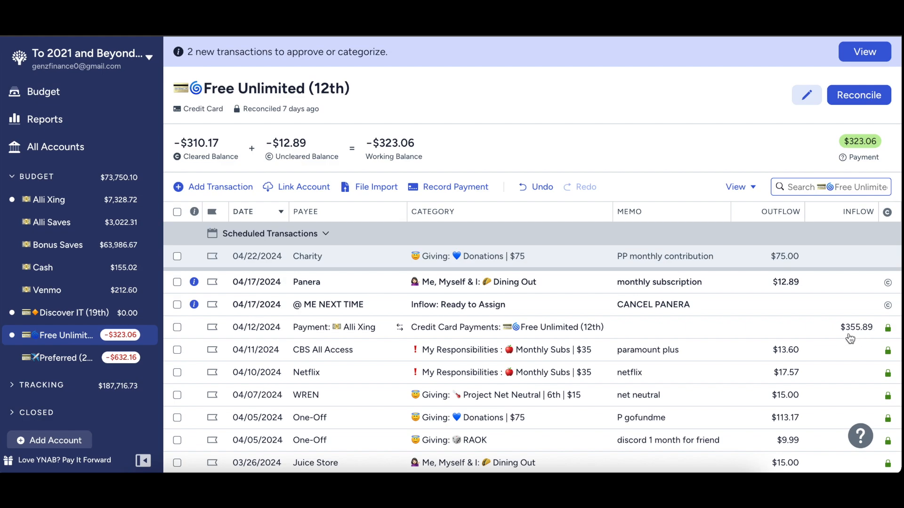
click(194, 304)
click(195, 311)
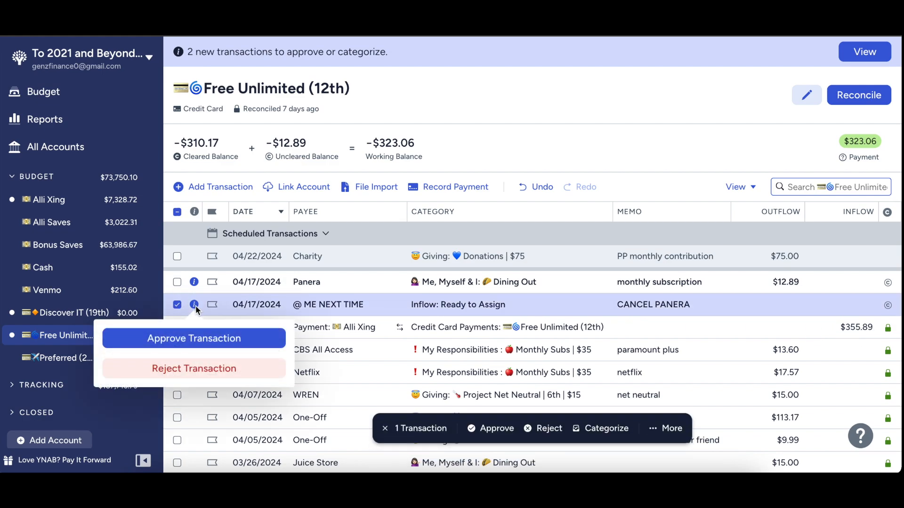
click(266, 376)
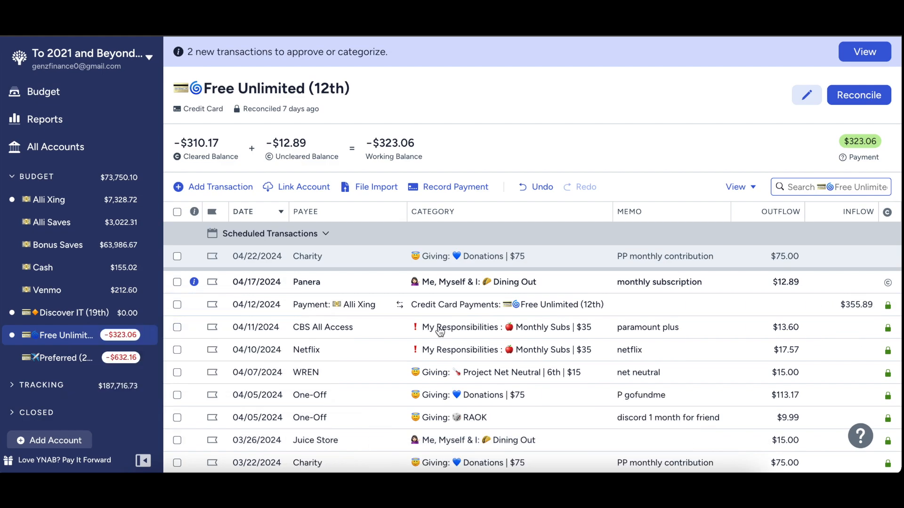
click(888, 283)
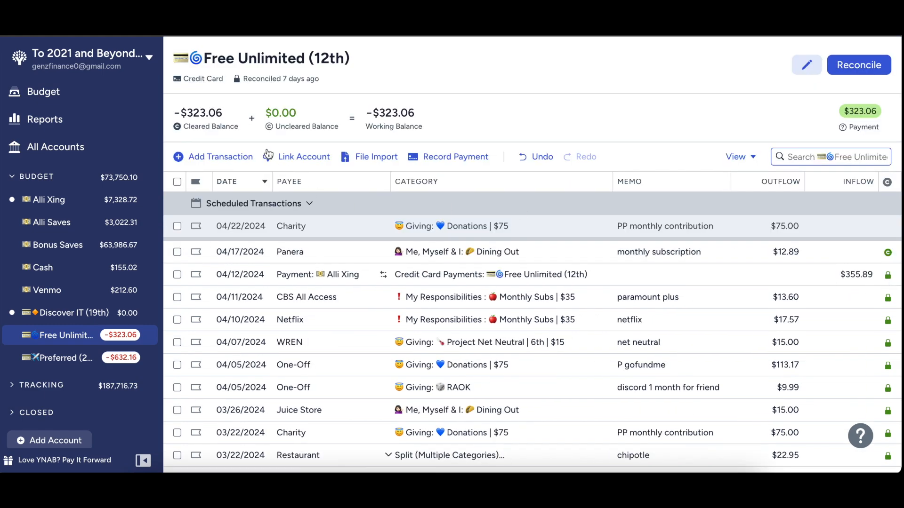
Start a new transaction dated 04/14/2024 with payee Fast Food and category Dining Out.
click(222, 160)
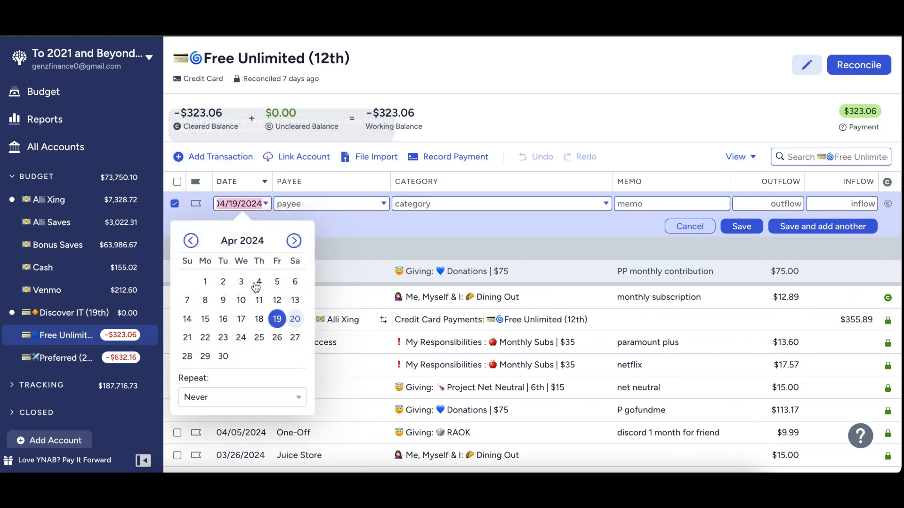
click(183, 323)
text(Din)
key(BackSpace)
key(BackSpace)
key(BackSpace)
text(Fast Food)
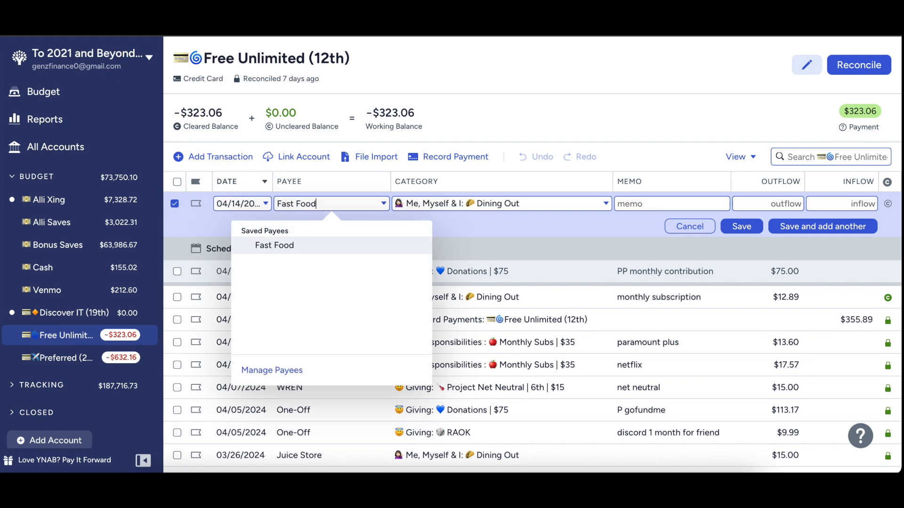
key(Tab)
key(Tab)
Complete the Fast Food transaction with the memo "zootampa - pretzel" and a $13.26 outflow, saving it as cleared.
text(lowi)
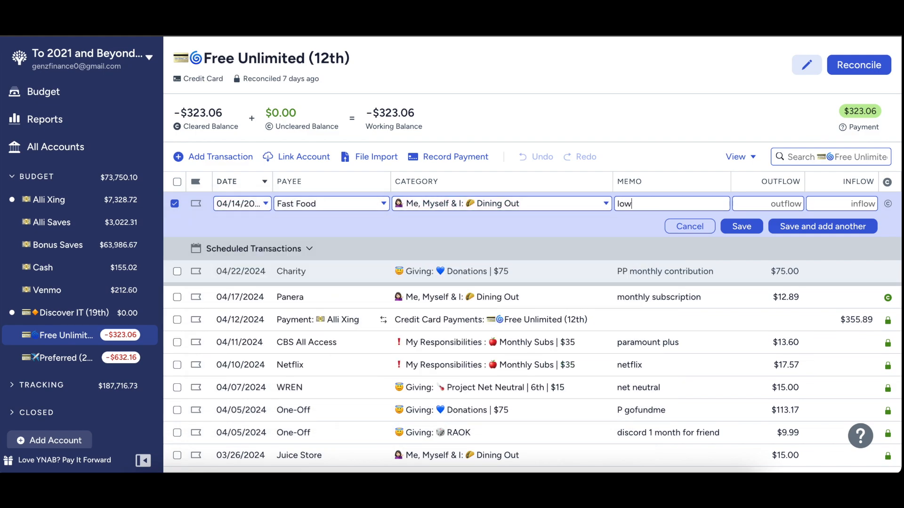
key(BackSpace)
key(BackSpace)
key(BackSpace)
key(BackSpace)
text(zootampa)
key(Tab)
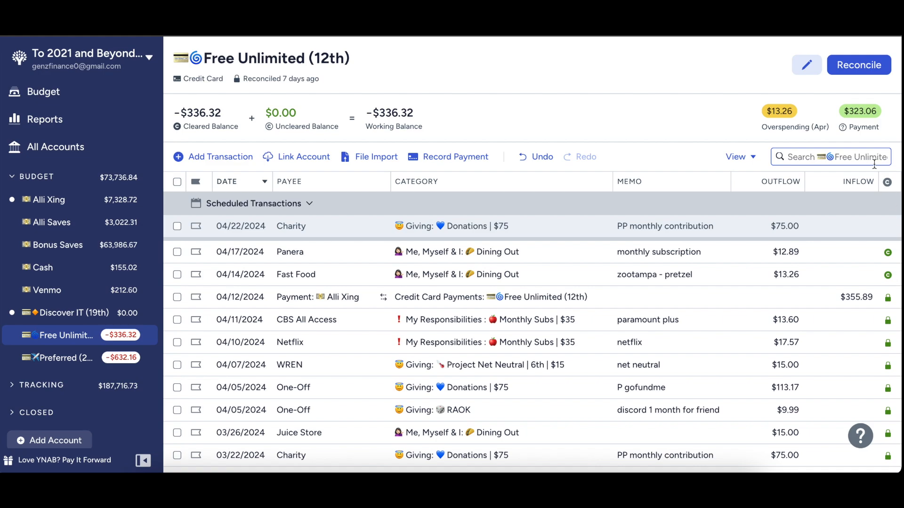
Reconcile the Free Unlimited (12th) account, accepting its cleared balance as correct.
click(854, 66)
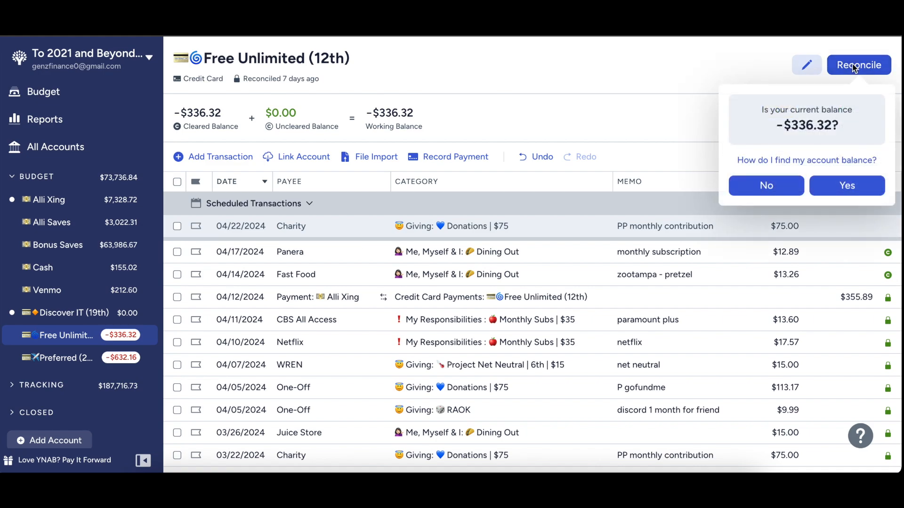
click(853, 191)
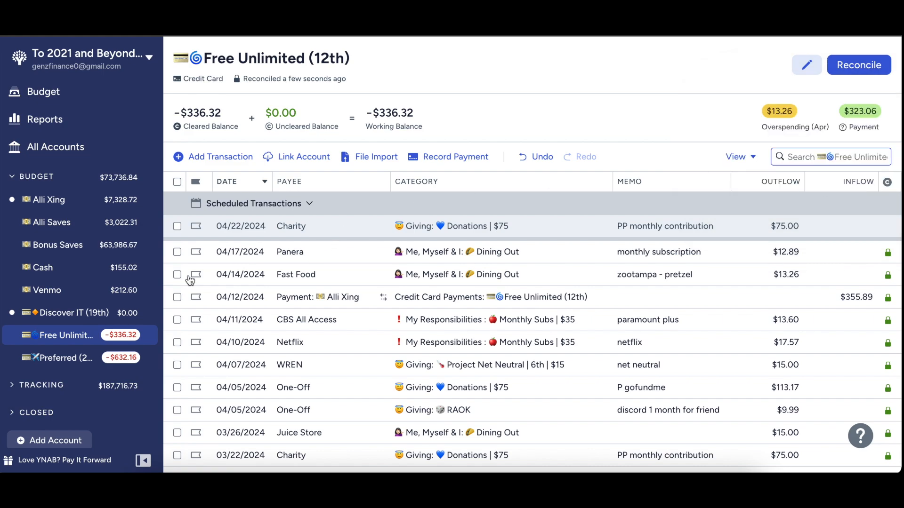
In the Preferred (24th) account, start a new transaction dated 04/13/2024 with the payee Government.
click(75, 358)
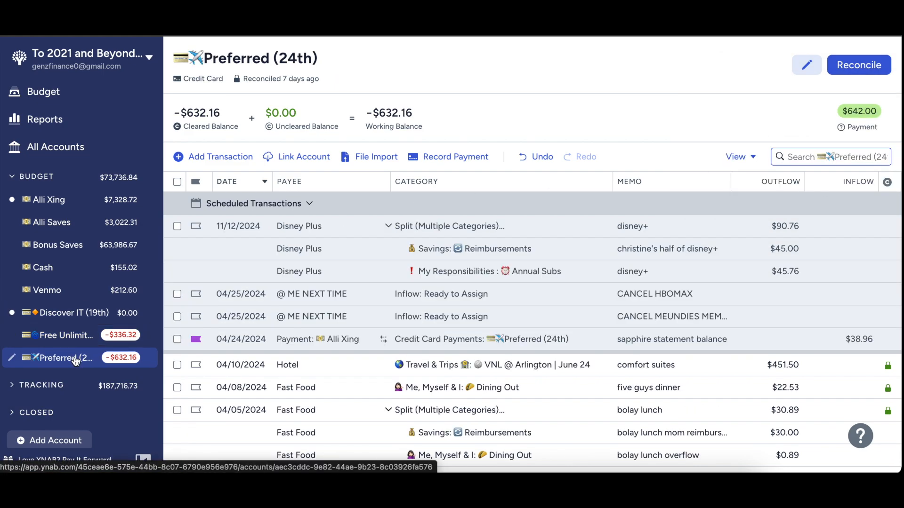
scroll(246, 424, down, 1)
scroll(247, 425, up, 1)
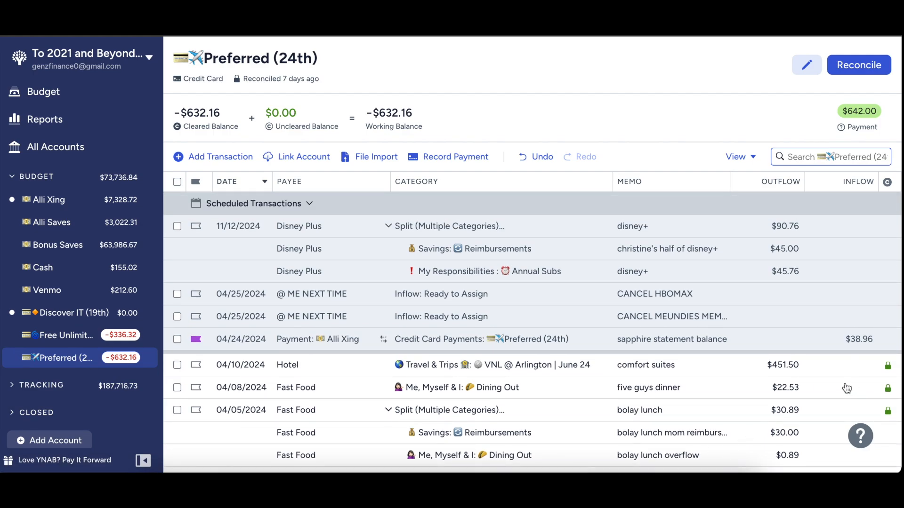
click(218, 157)
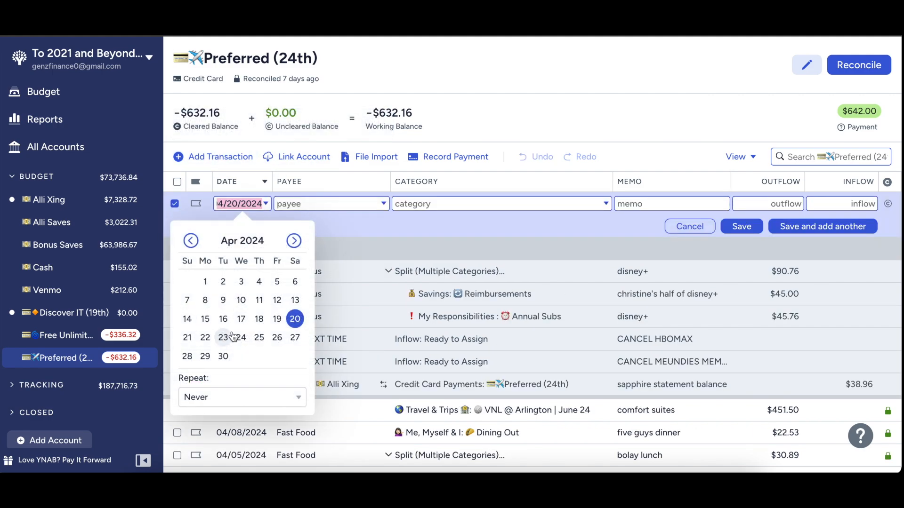
click(294, 302)
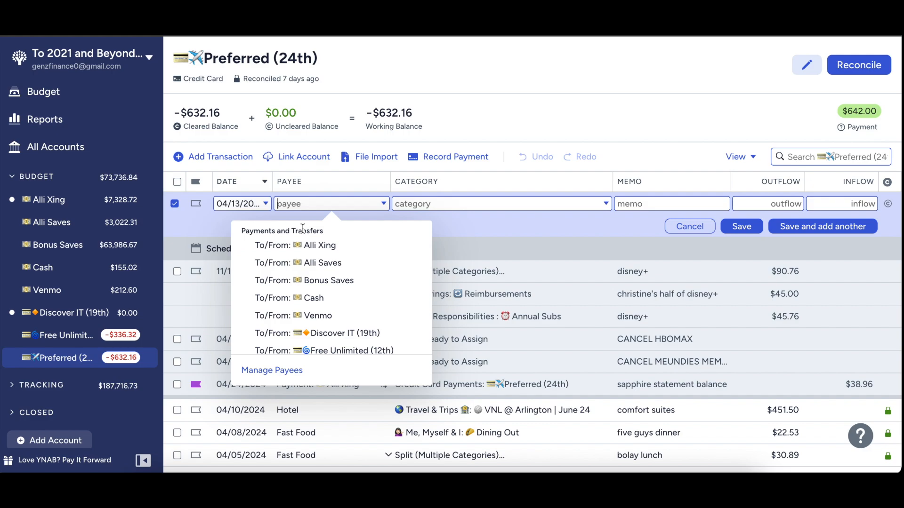
text(Ta)
key(BackSpace)
key(BackSpace)
text(U)
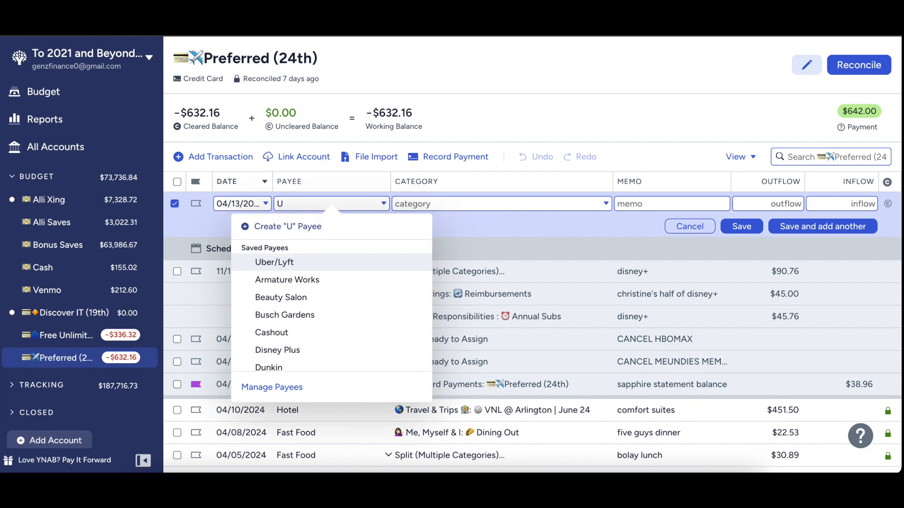
key(BackSpace)
text(go)
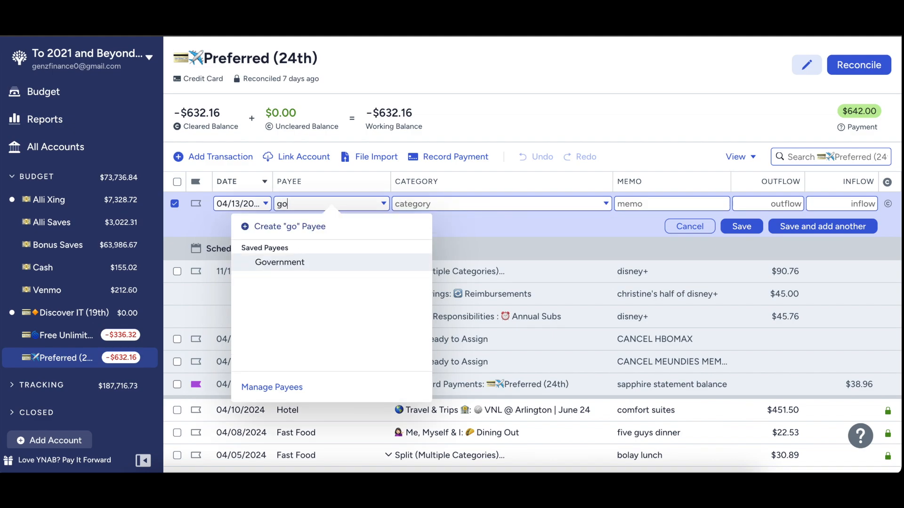
key(Tab)
Assign the Government transaction to Taxes with memo "freetaxusa - audit protection" and an outflow of 19.99, and save it.
text(tax)
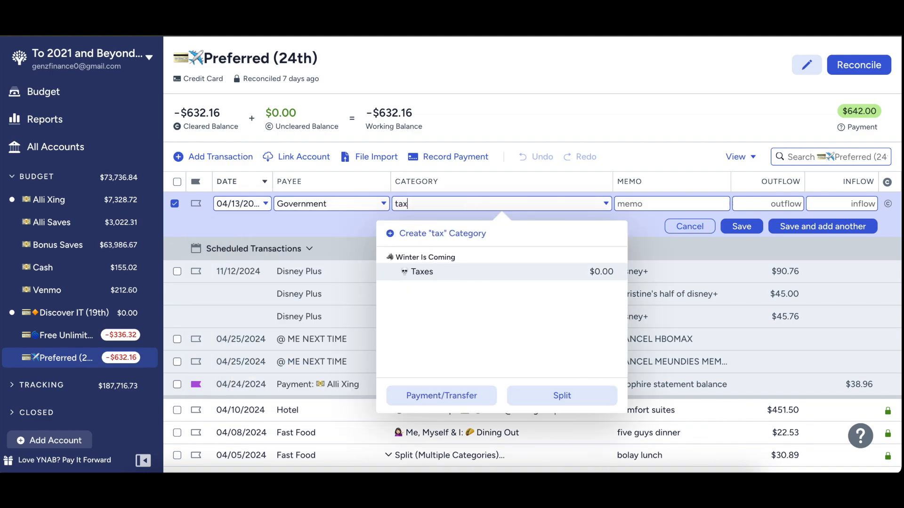
key(Tab)
text(fre)
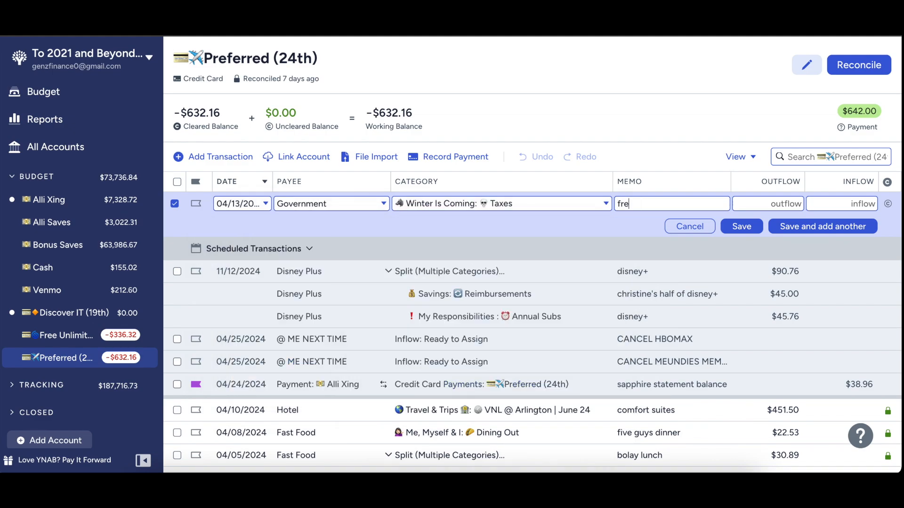
text(etaxusa - audit protection)
key(Tab)
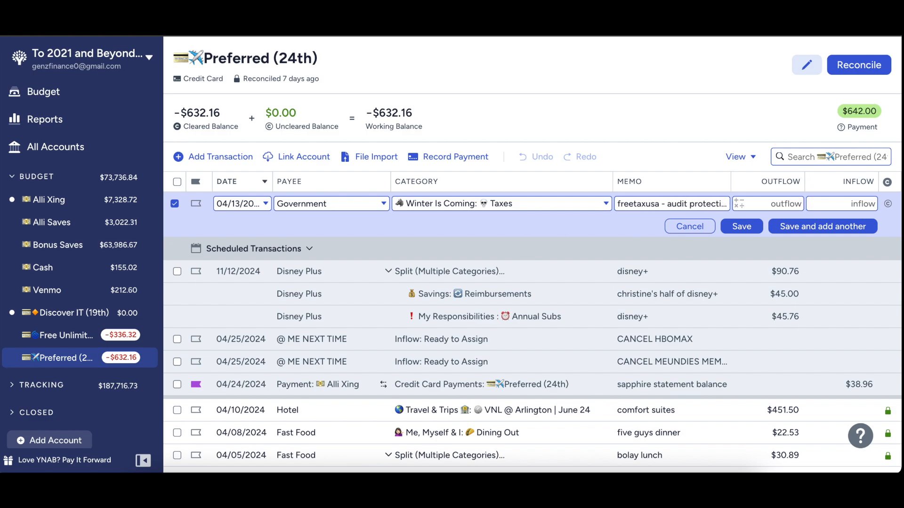
text(19.99)
click(735, 228)
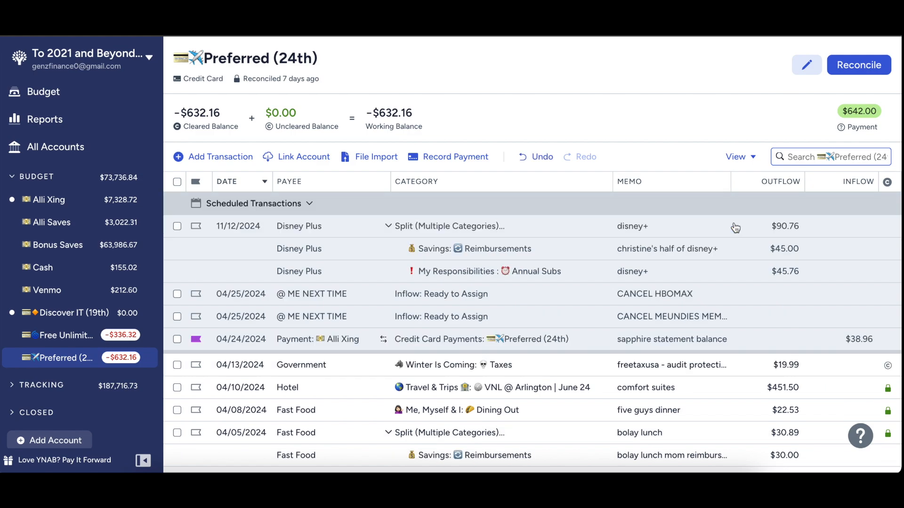
Mark the 04/13/2024 Government transaction as cleared and reconcile the Preferred (24th) account, accepting its balance.
click(886, 366)
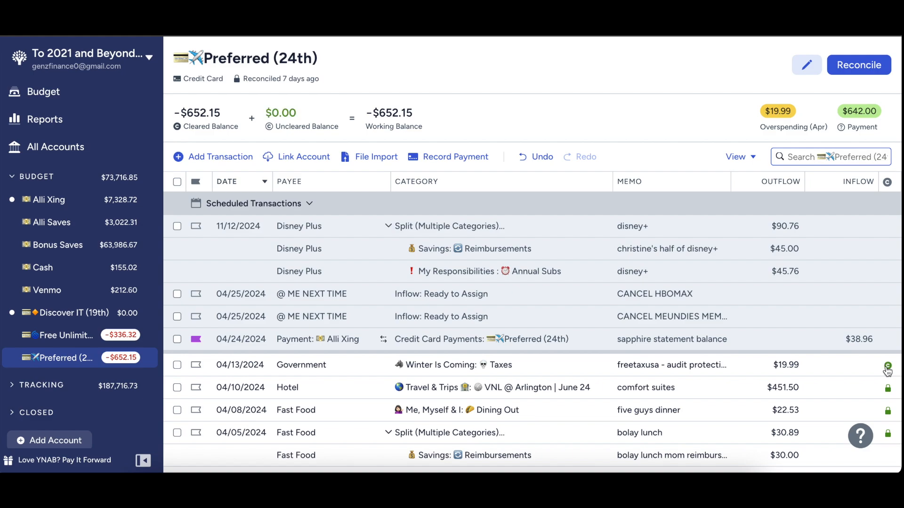
click(869, 71)
click(846, 185)
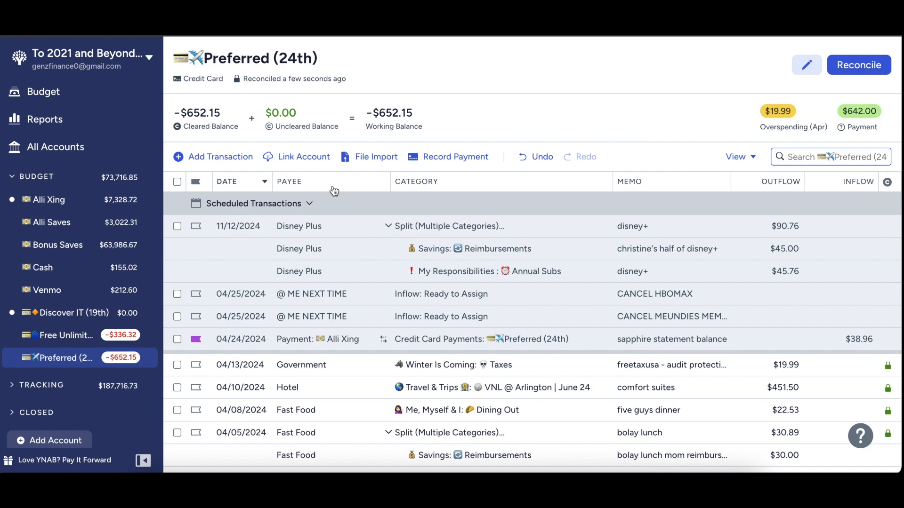
In the checking account, clear the 04/12/2024 Free Unlimited payment, and approve and clear the 04/19/2024 Employer - HK inflow with its amount set to 1735.65.
click(125, 199)
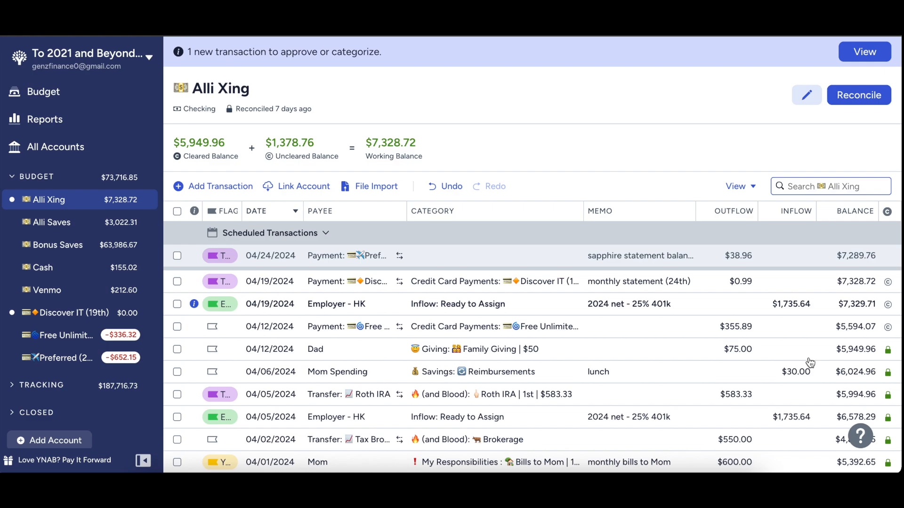
click(888, 327)
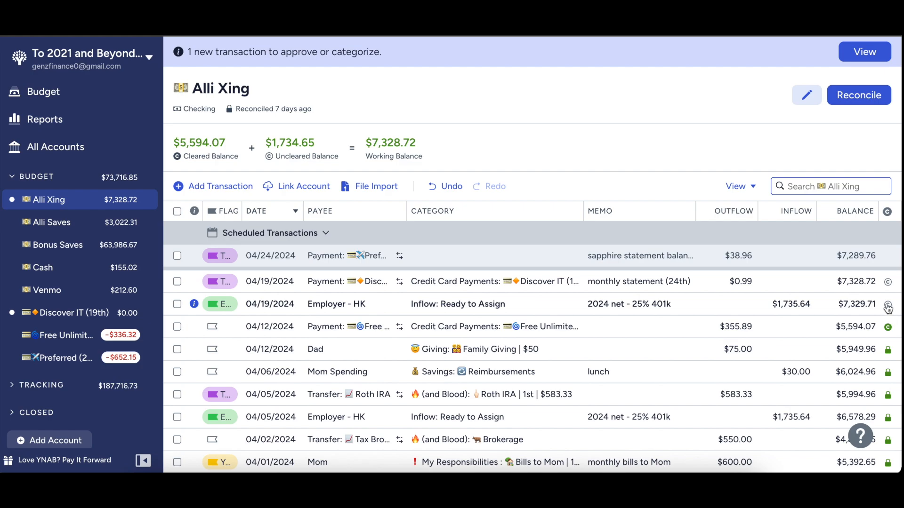
click(792, 310)
click(792, 310)
text(1735.65)
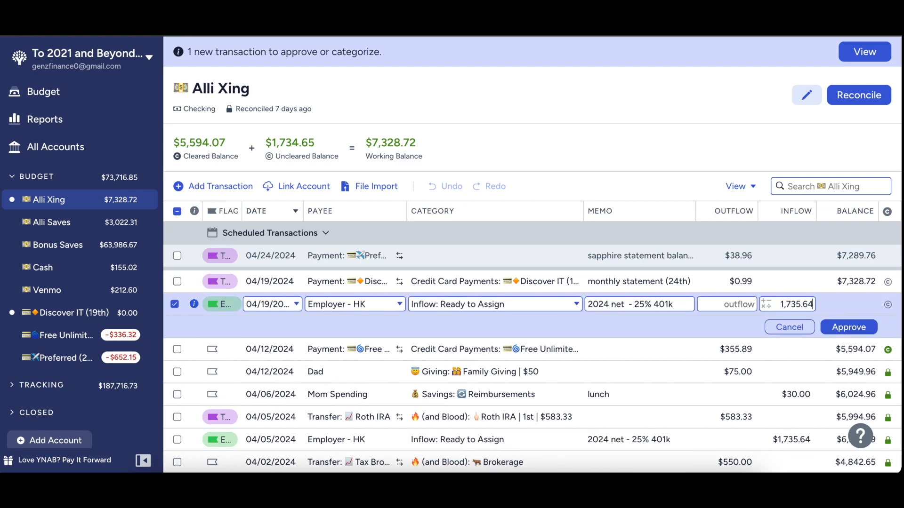
key(Return)
click(888, 274)
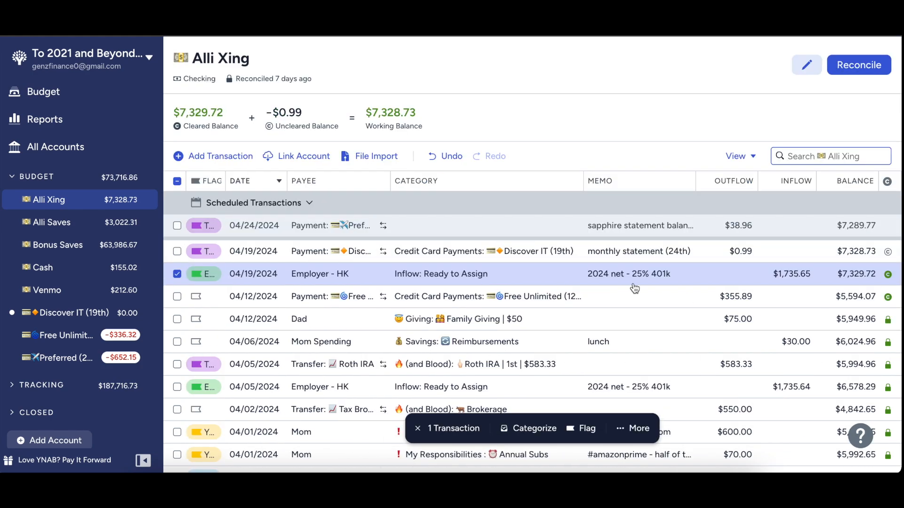
click(178, 268)
Delete the 04/19/2024 payment to Discover IT (19th) from the checking account.
click(177, 251)
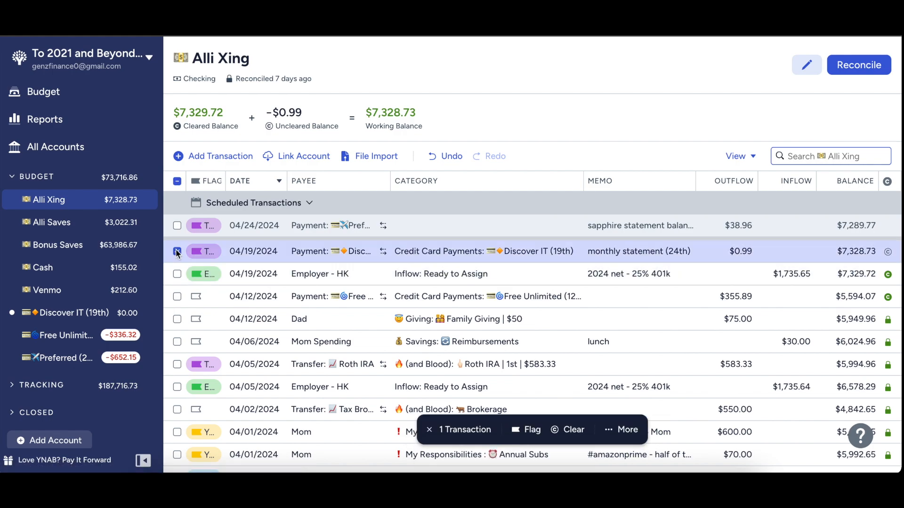
click(622, 428)
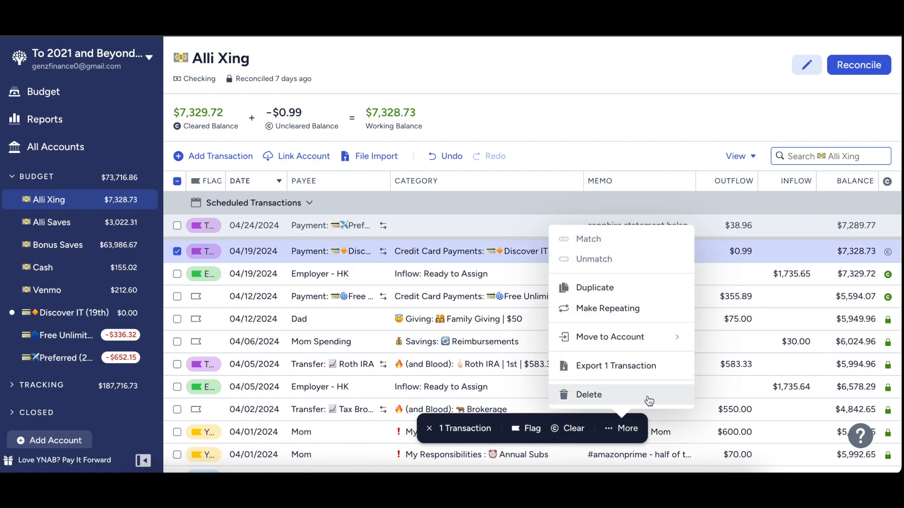
click(648, 398)
Add a 04/17/2024 transaction for payee Government in Taxes, with memo "2023 federal owed" and an outflow of 121, and save it.
click(227, 159)
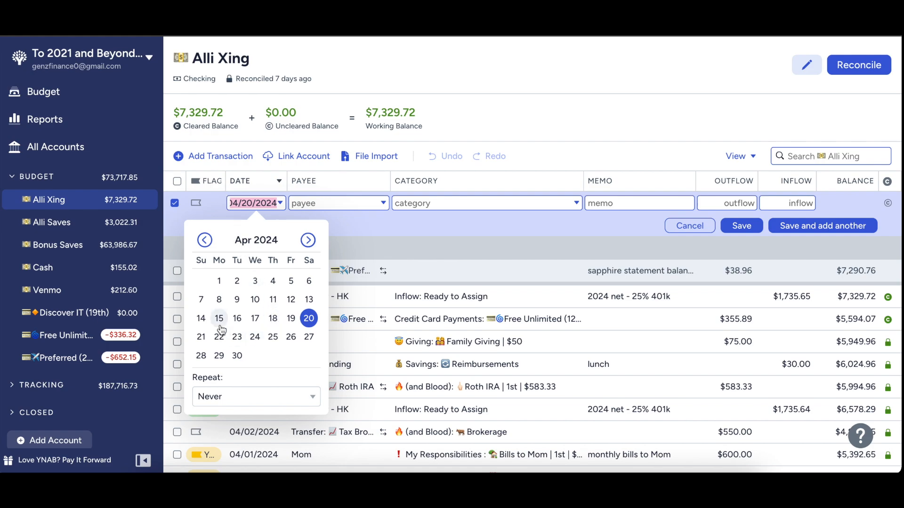
click(255, 319)
text(Gove)
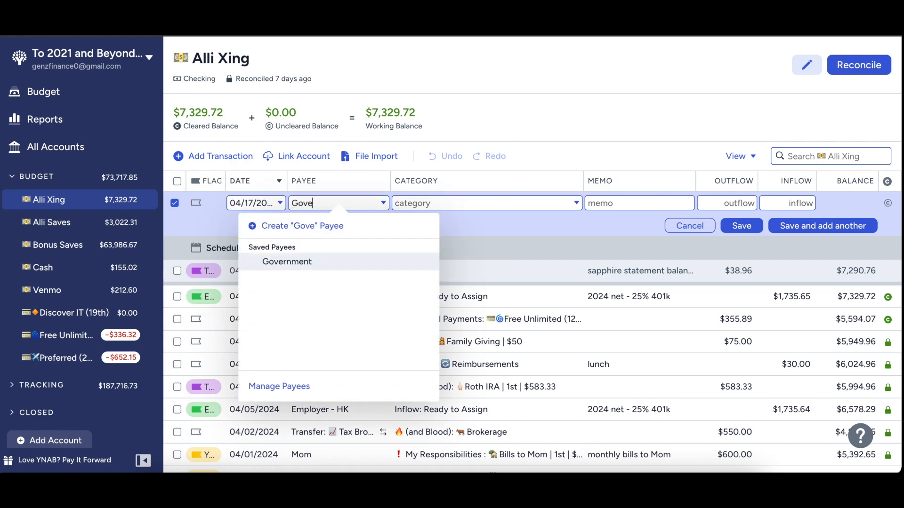
key(Tab)
key(Tab)
text(2023 federal owed)
key(Tab)
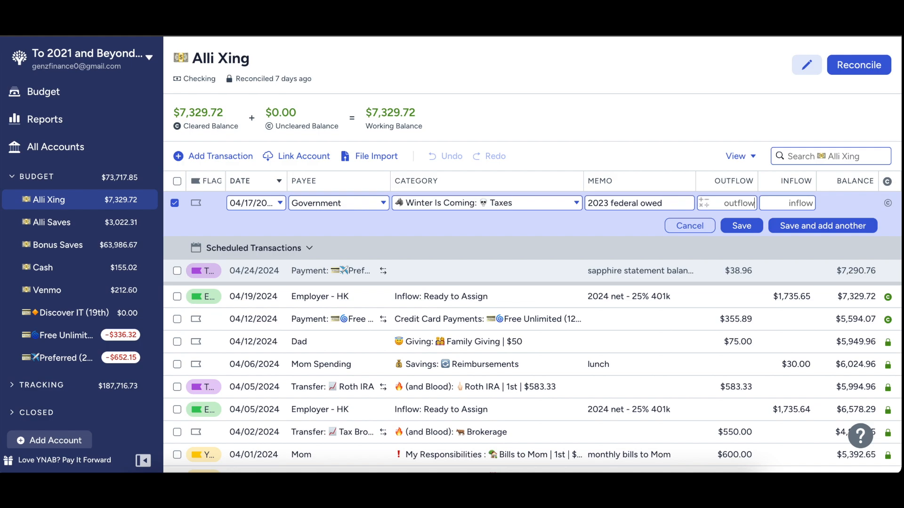
text(121)
click(740, 234)
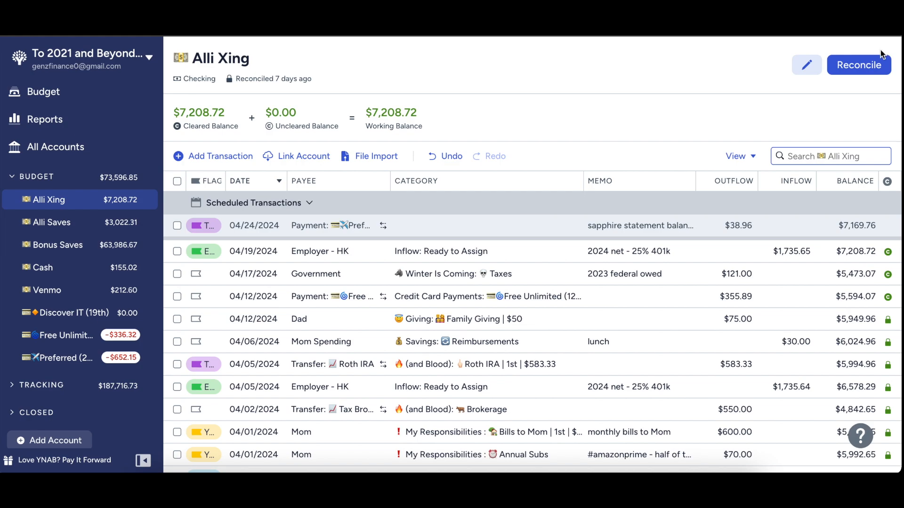
Reconcile the checking account, accepting its current balance.
click(871, 74)
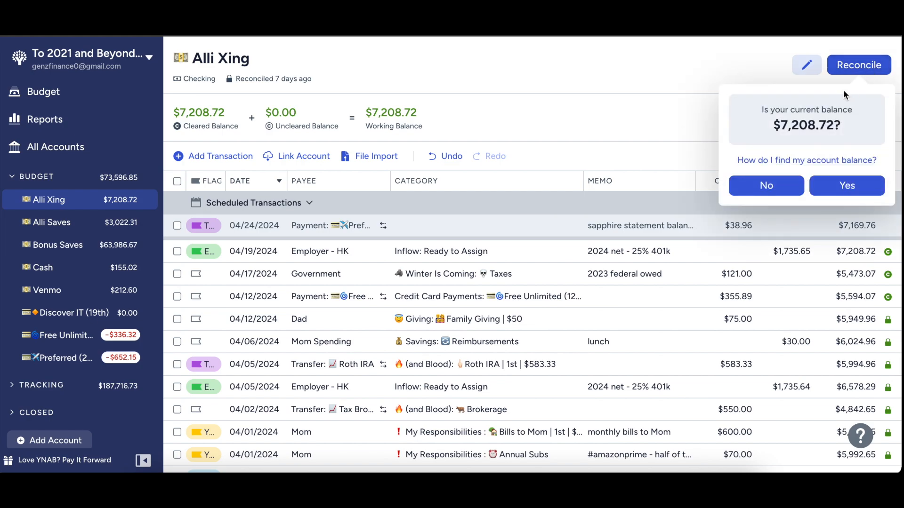
click(837, 191)
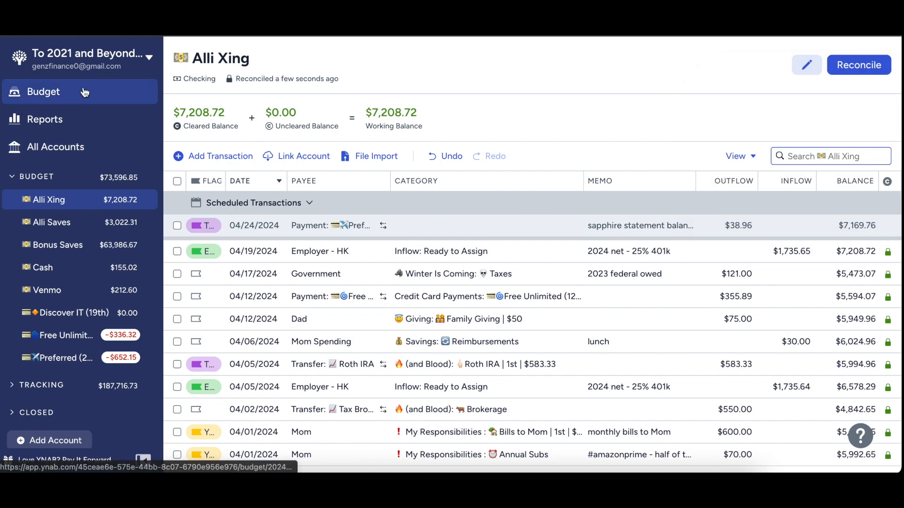
Open the budget for May 2024 and examine which categories still need money.
click(104, 90)
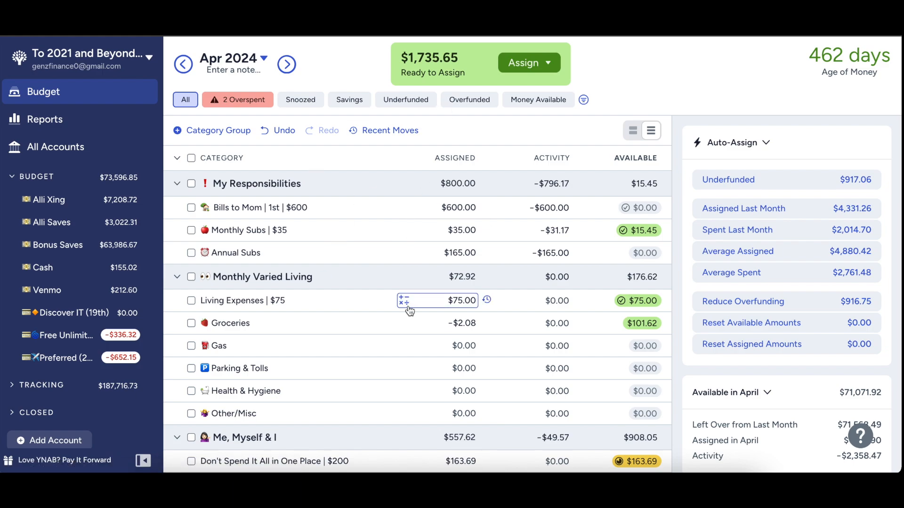
scroll(403, 298, down, 1)
scroll(403, 307, up, 1)
click(287, 71)
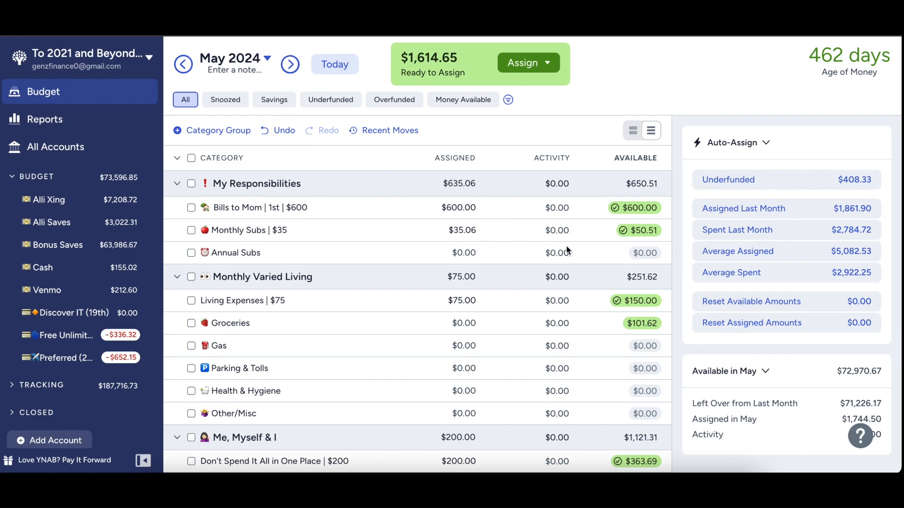
scroll(574, 354, down, 7)
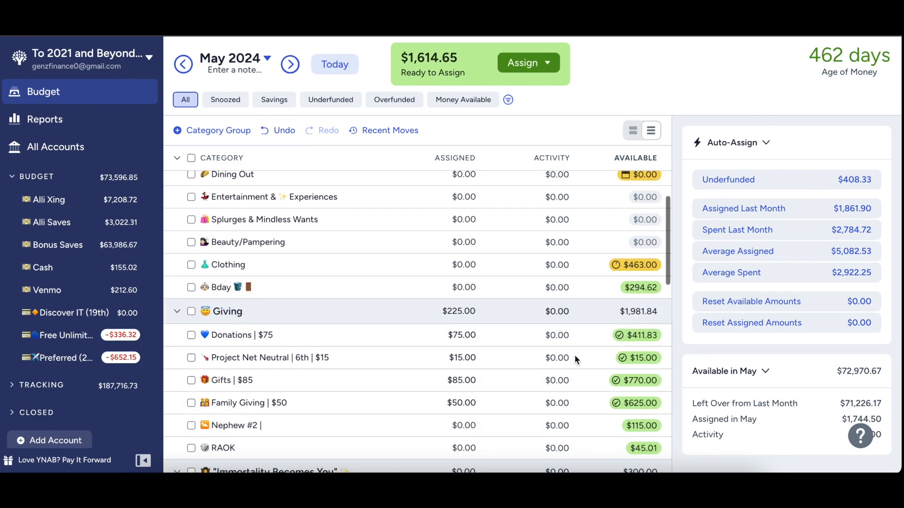
scroll(575, 354, up, 7)
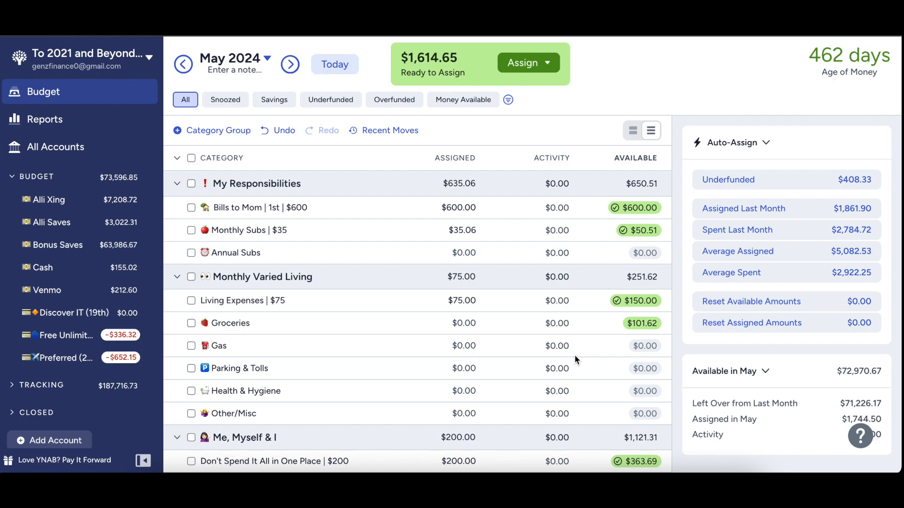
scroll(581, 397, down, 3)
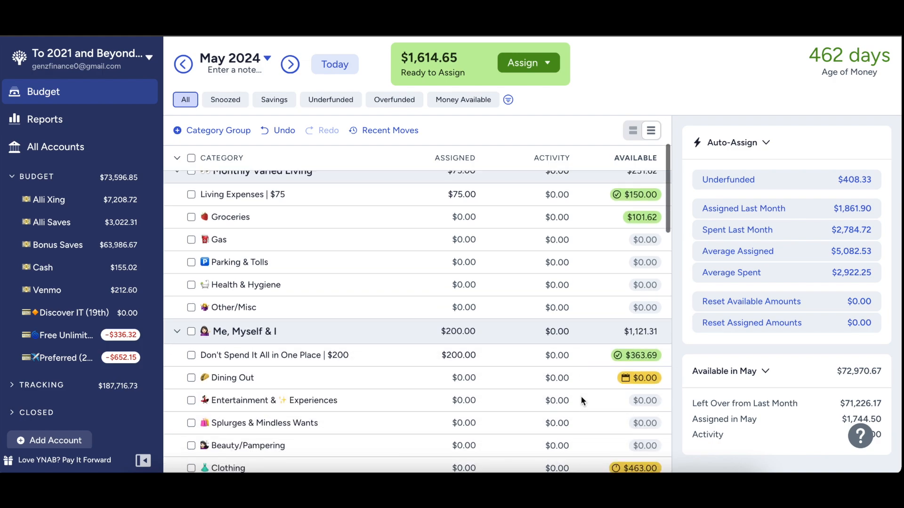
scroll(561, 349, down, 9)
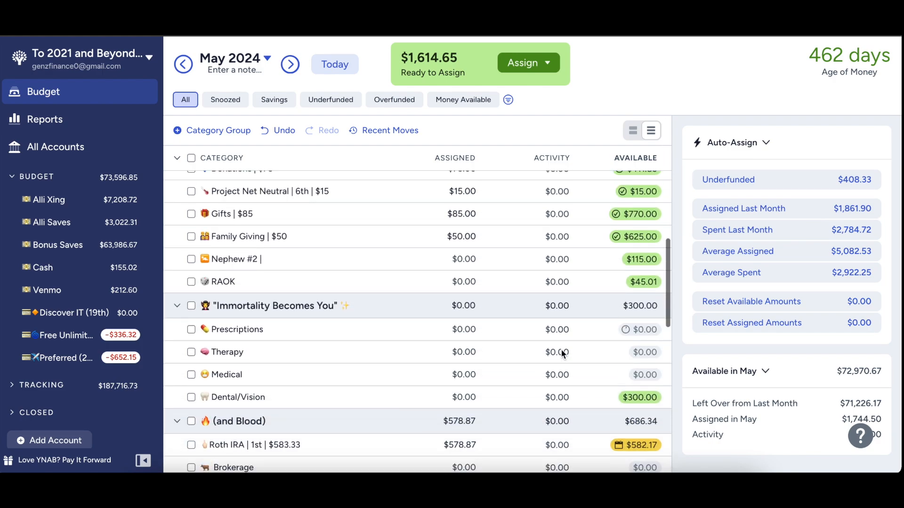
Fund the Roth IRA category for May 2024 with its underfunded amount of $4.05 and deselect it.
click(459, 370)
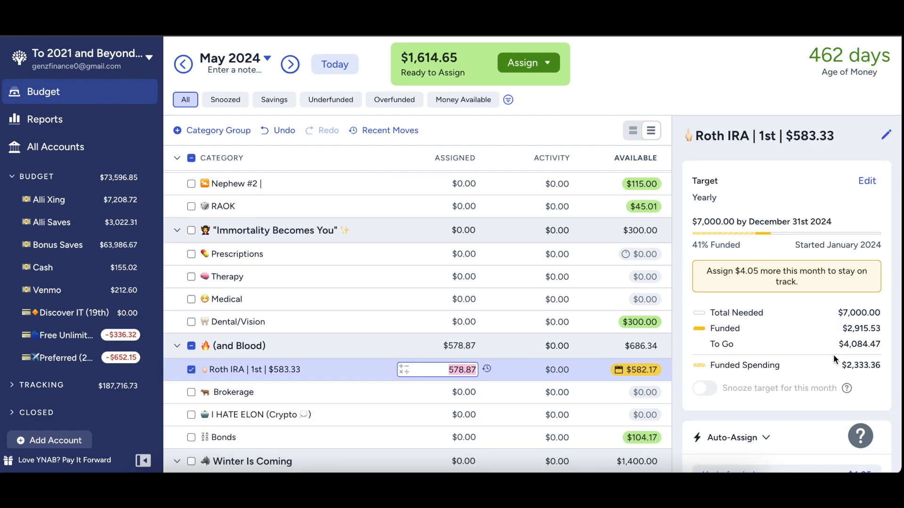
scroll(775, 293, down, 3)
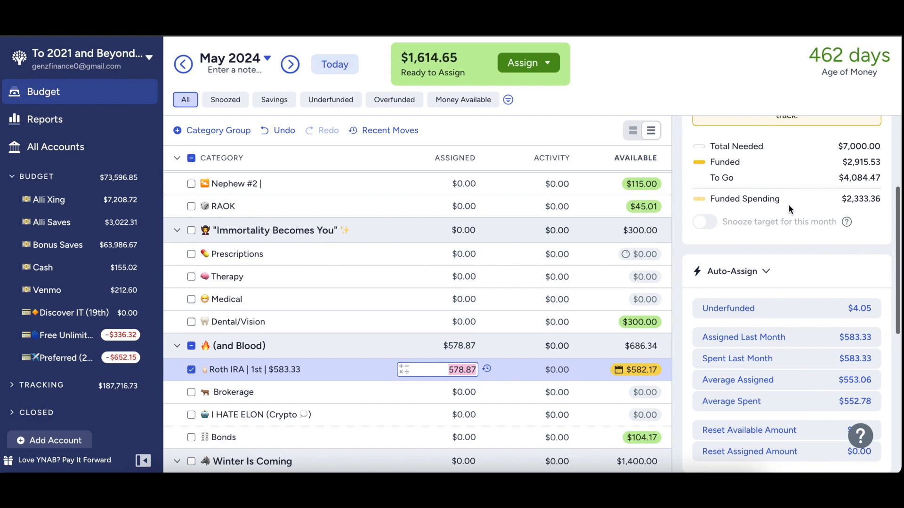
scroll(801, 228, up, 3)
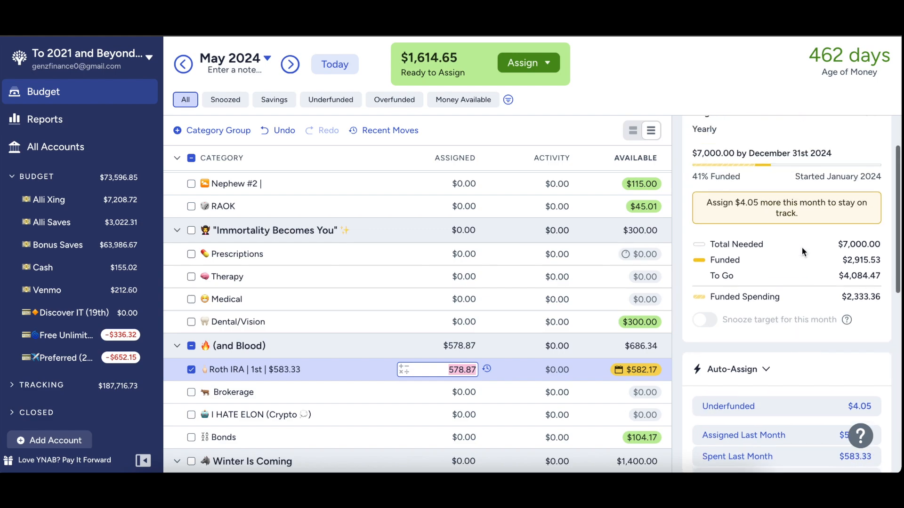
scroll(801, 248, down, 1)
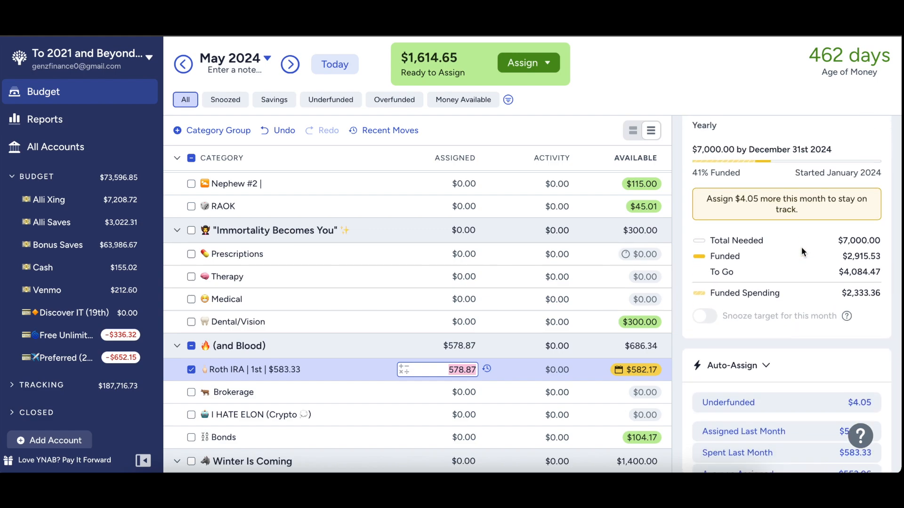
click(800, 407)
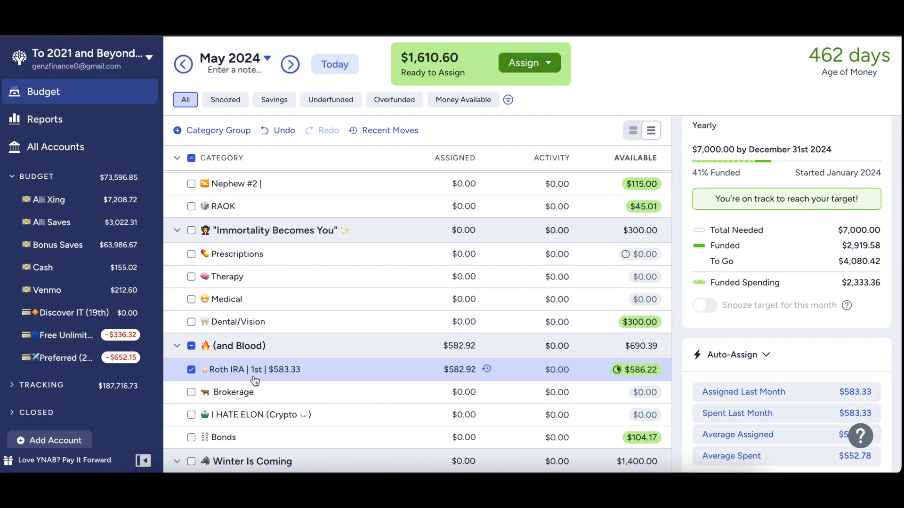
click(429, 363)
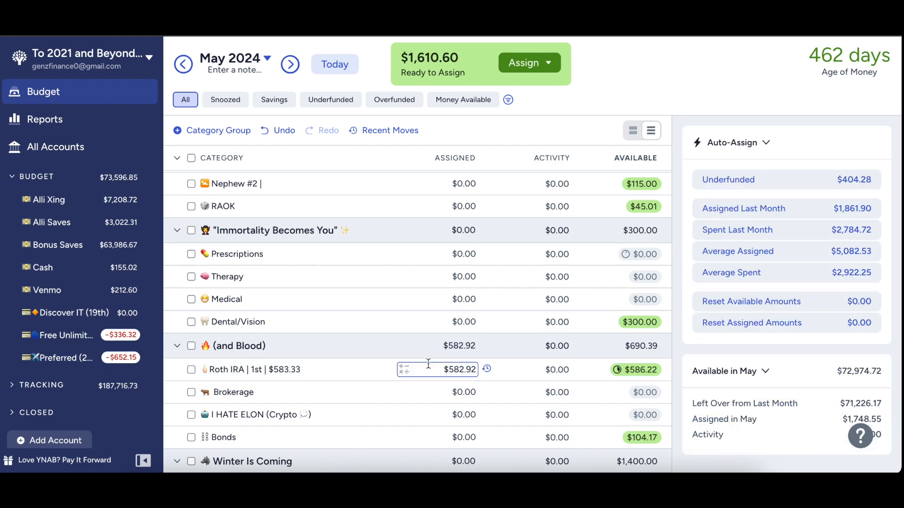
Assign 25 each to Car Ownership and Electronics in the Winter Is Coming group for May 2024.
scroll(428, 363, up, 1)
scroll(428, 363, down, 5)
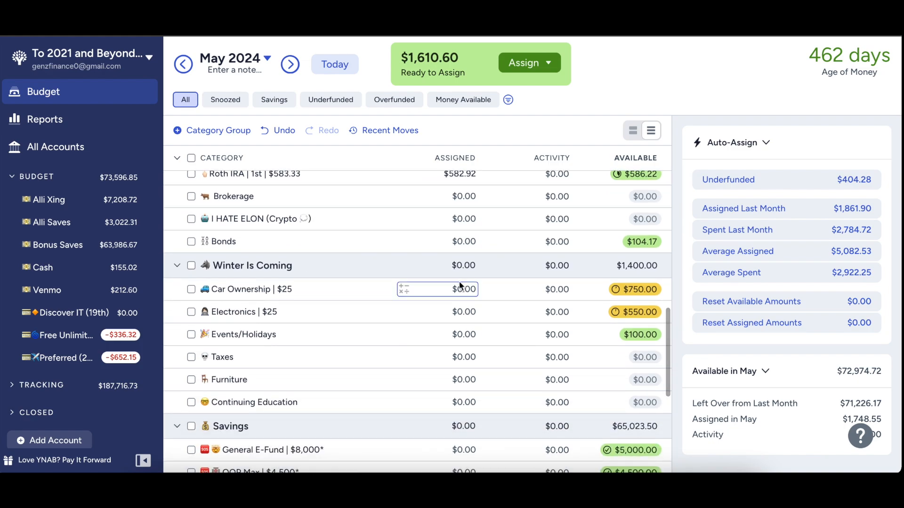
click(461, 285)
text(25)
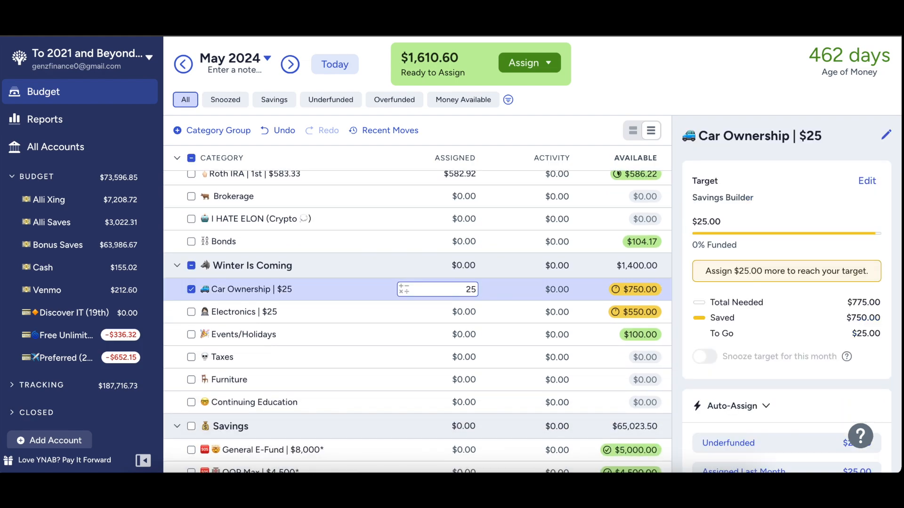
key(Return)
text(25)
key(Return)
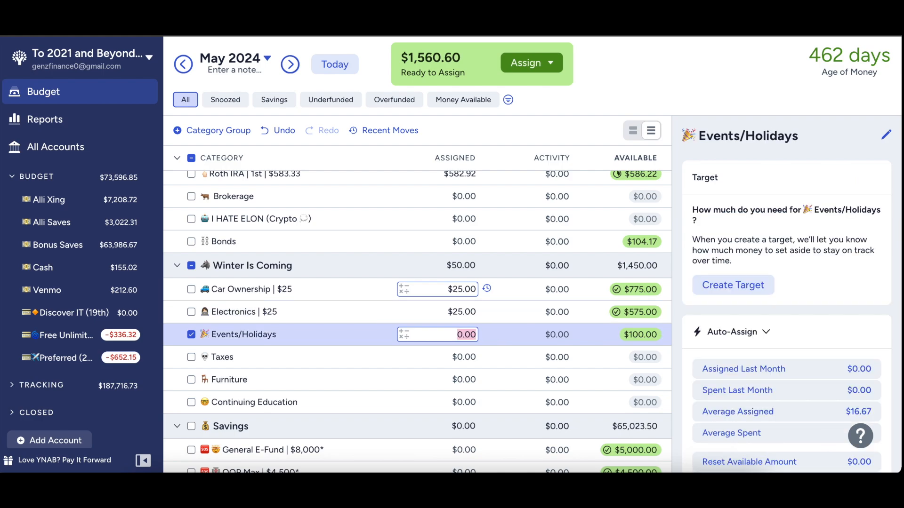
scroll(226, 349, down, 1)
click(191, 321)
Assign the underfunded amount to the whole Subscriptions group for May 2024, leaving the group deselected and collapsed.
scroll(470, 347, down, 6)
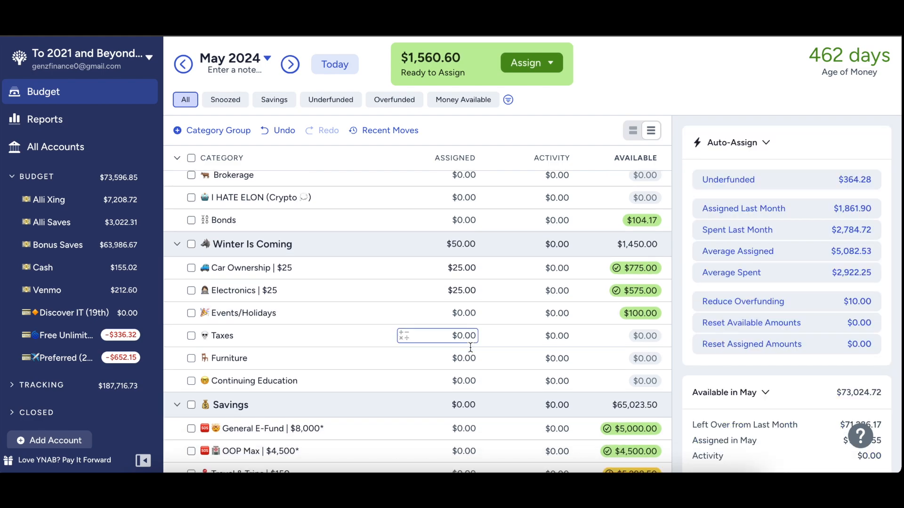
click(177, 412)
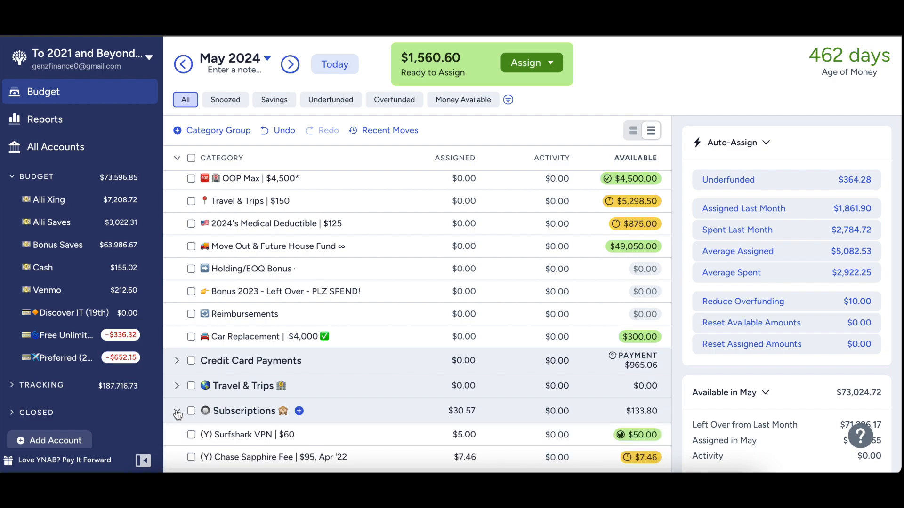
scroll(178, 413, down, 2)
click(189, 339)
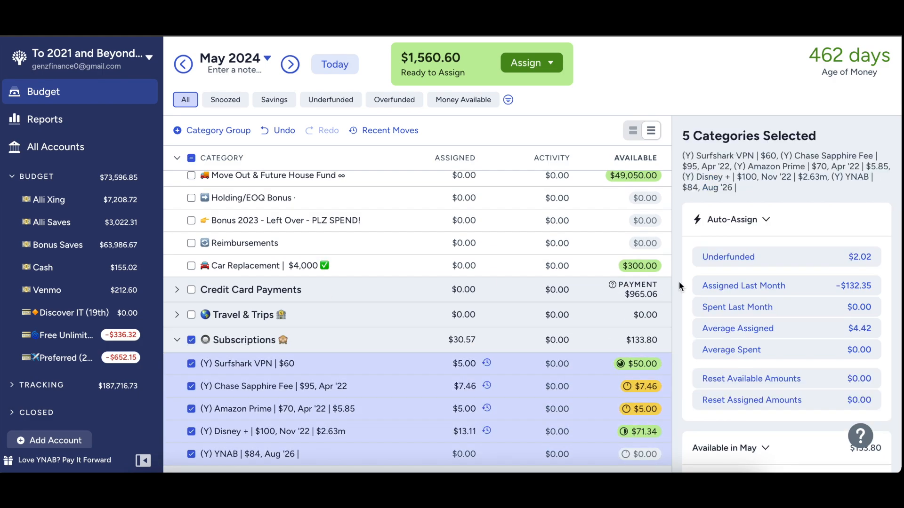
click(767, 264)
scroll(254, 326, down, 1)
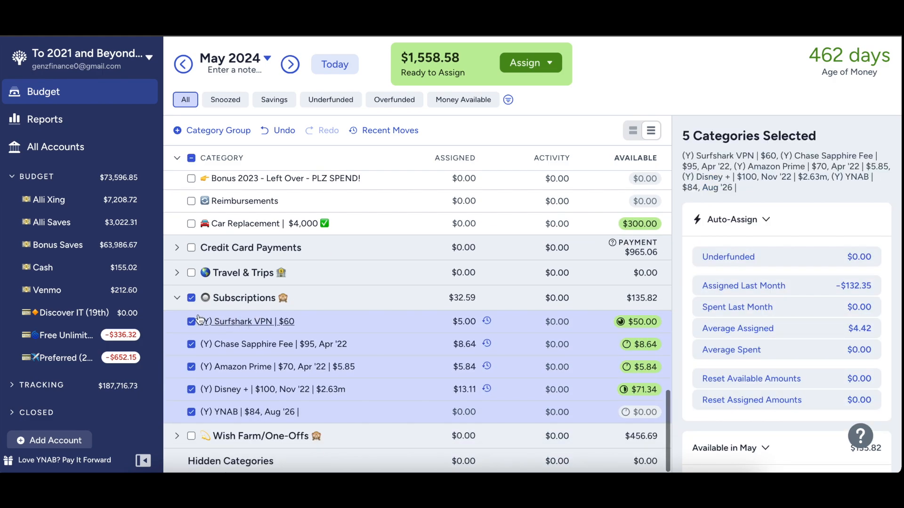
click(191, 297)
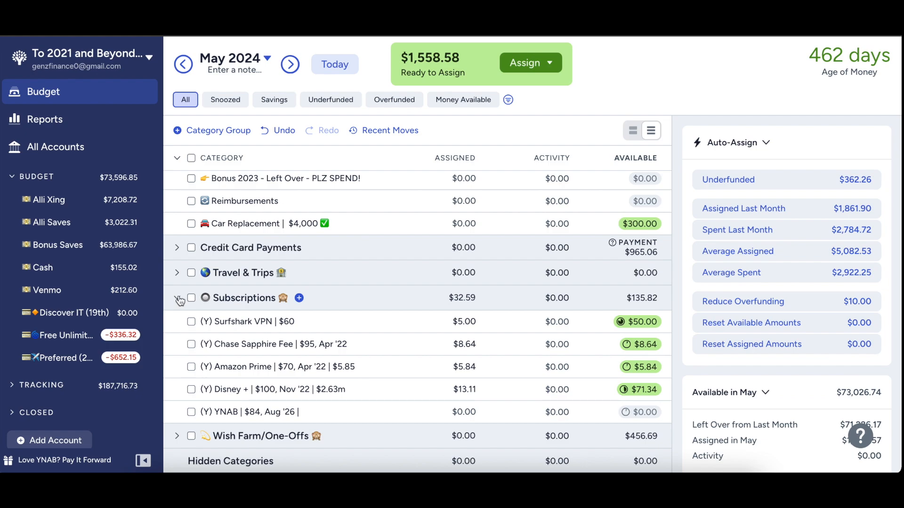
click(176, 298)
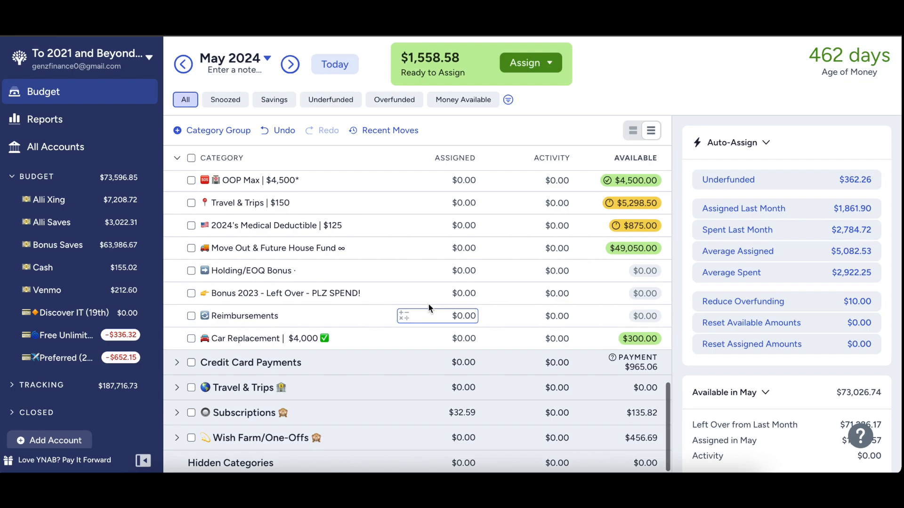
Assign 30 to a category in the Me, Myself & I group for May 2024.
scroll(428, 308, up, 1)
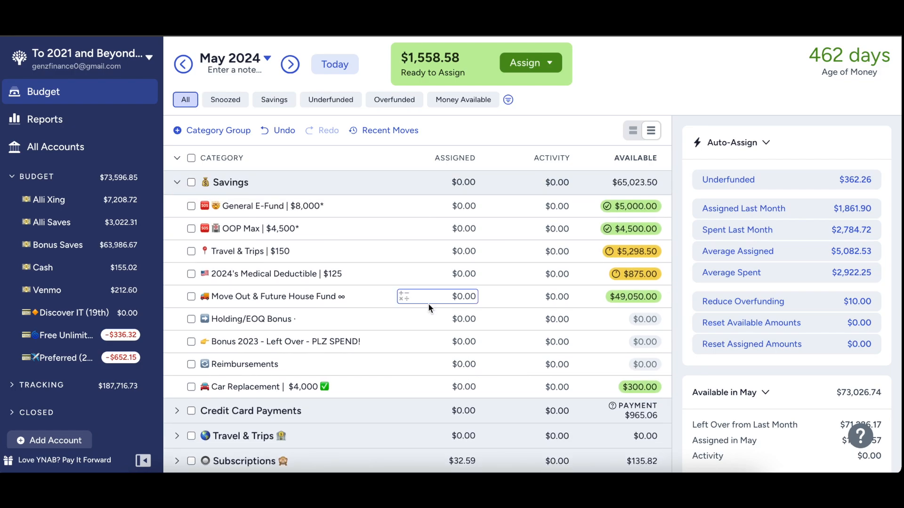
scroll(428, 304, down, 10)
scroll(427, 303, up, 5)
scroll(428, 303, down, 4)
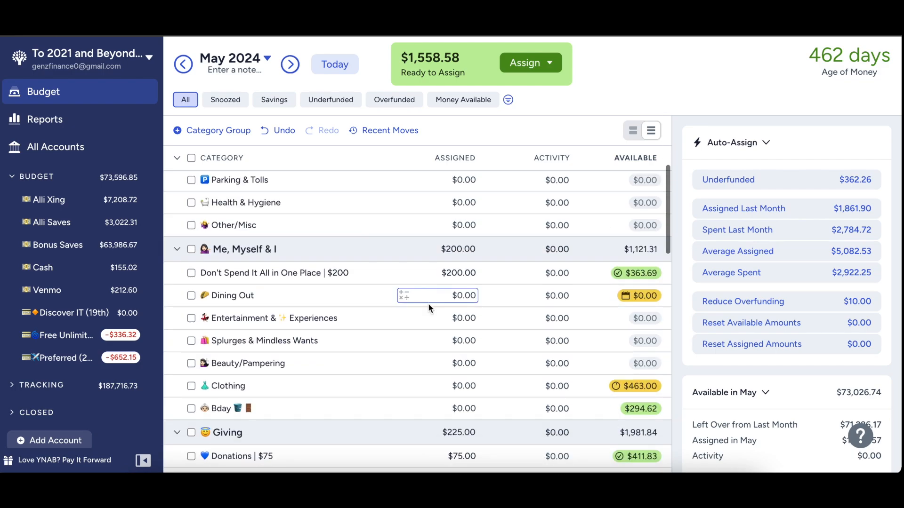
scroll(428, 303, down, 1)
click(438, 317)
text(30)
key(Return)
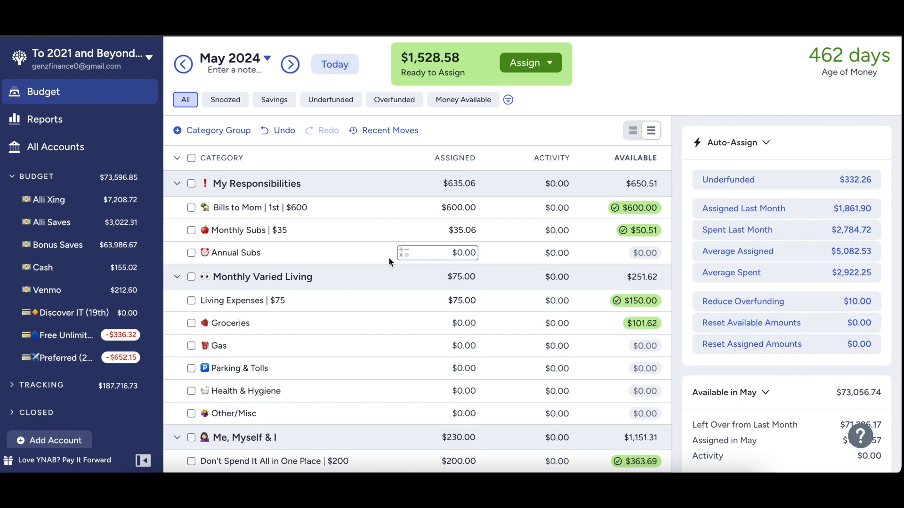
click(511, 210)
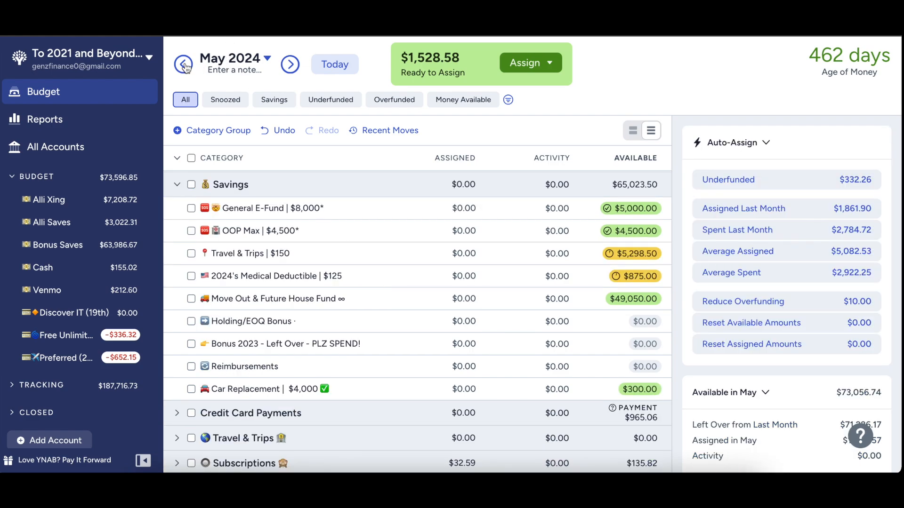
Return to the April 2024 budget and assign 125 to the 2024's Medical Deductible category.
click(184, 64)
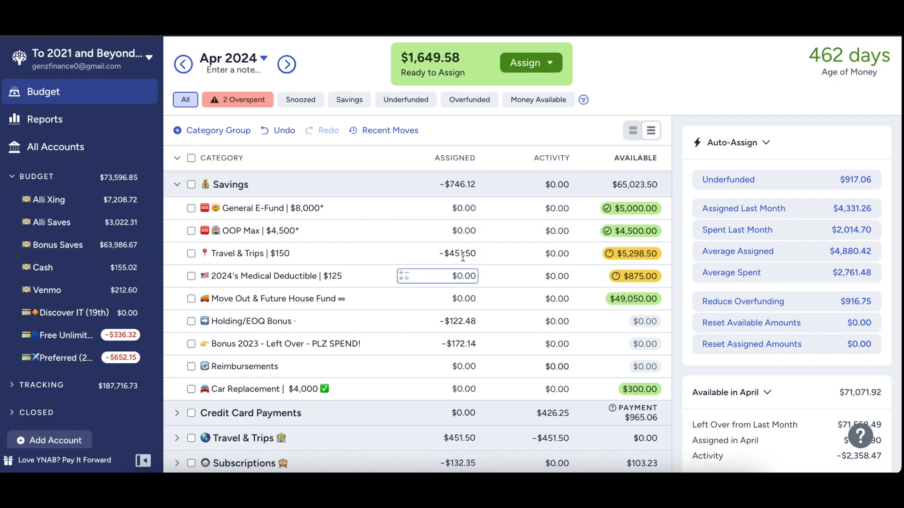
click(461, 278)
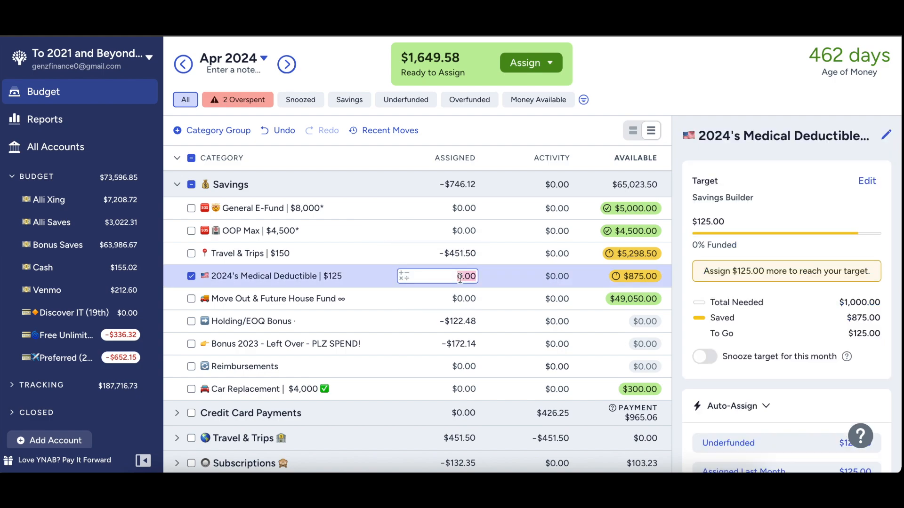
text(125)
key(Return)
Rename the 2024's Medical Deductible category to "2025's Medical Deductible | $125" and deselect it.
click(299, 283)
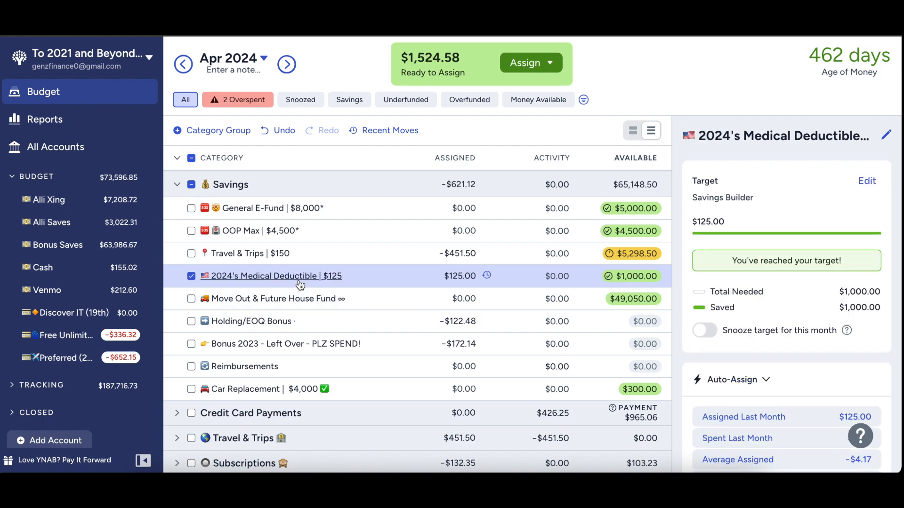
click(298, 283)
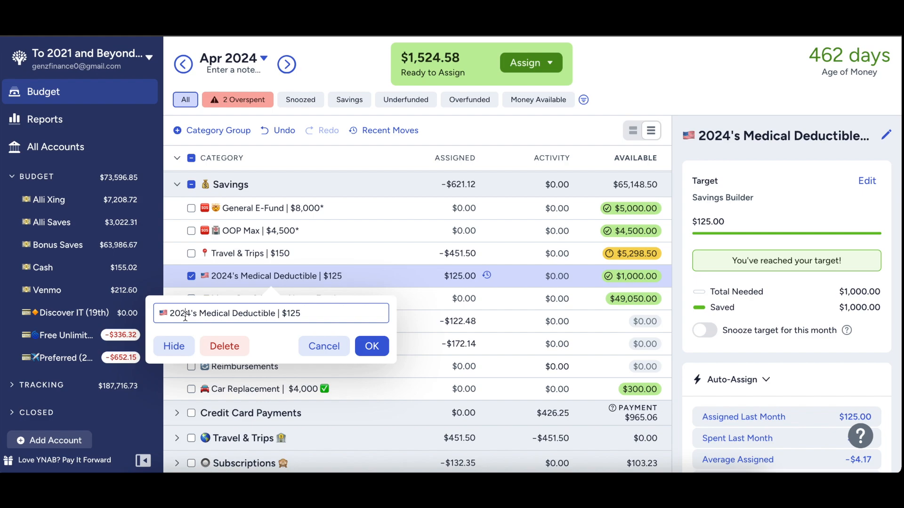
key(Delete)
text(5)
key(Return)
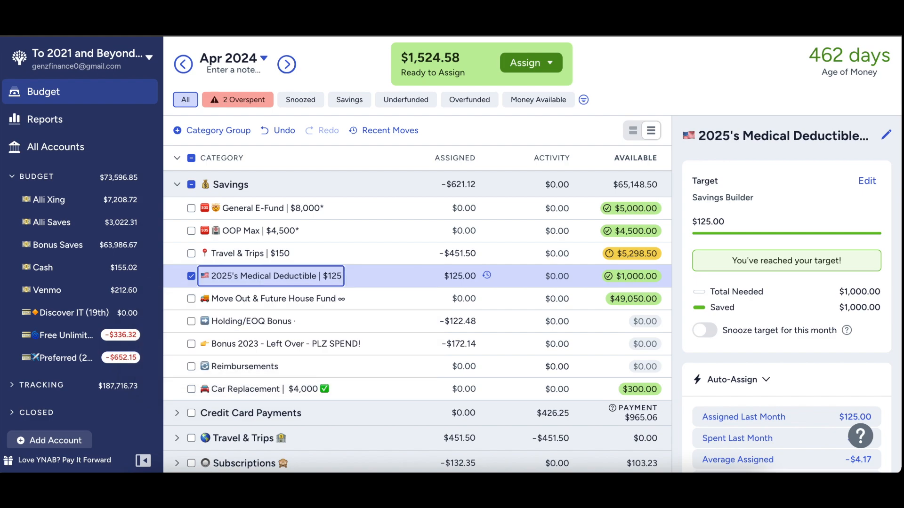
click(192, 276)
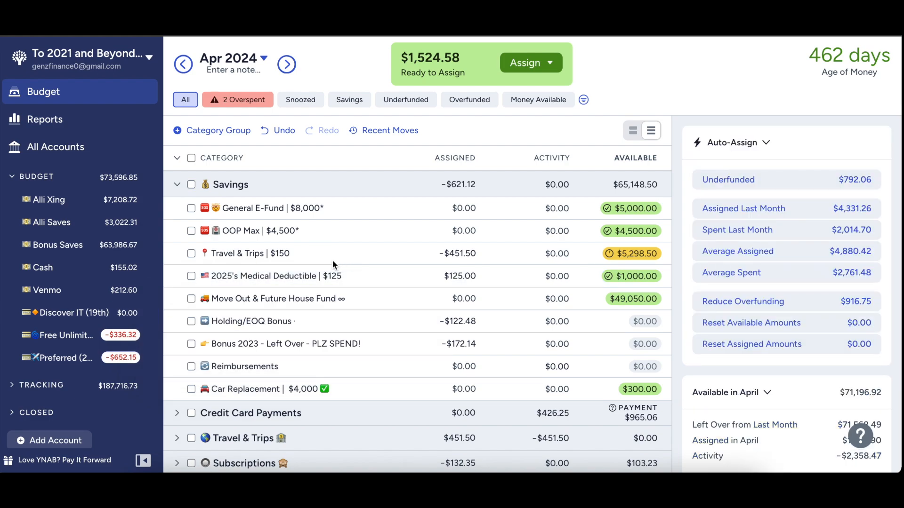
View the target details of the OOP Max and 2025's Medical Deductible categories.
click(331, 233)
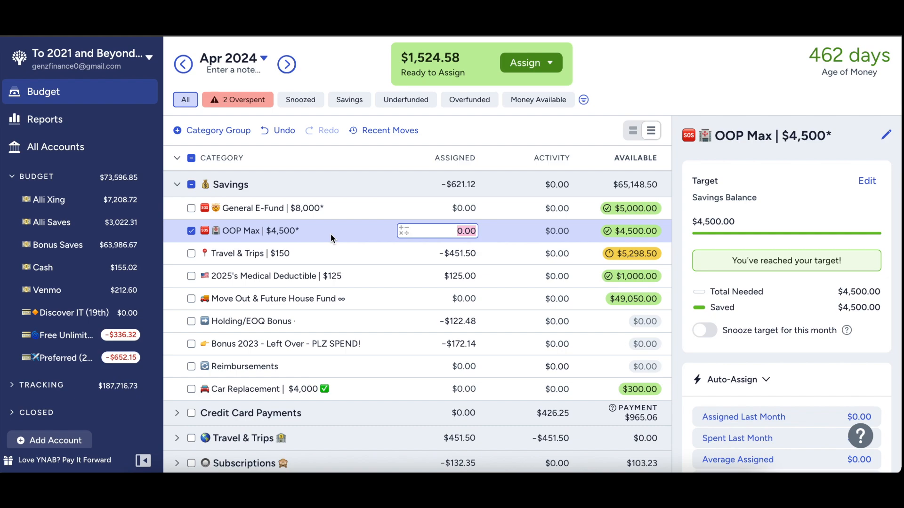
key(Down)
key(Down)
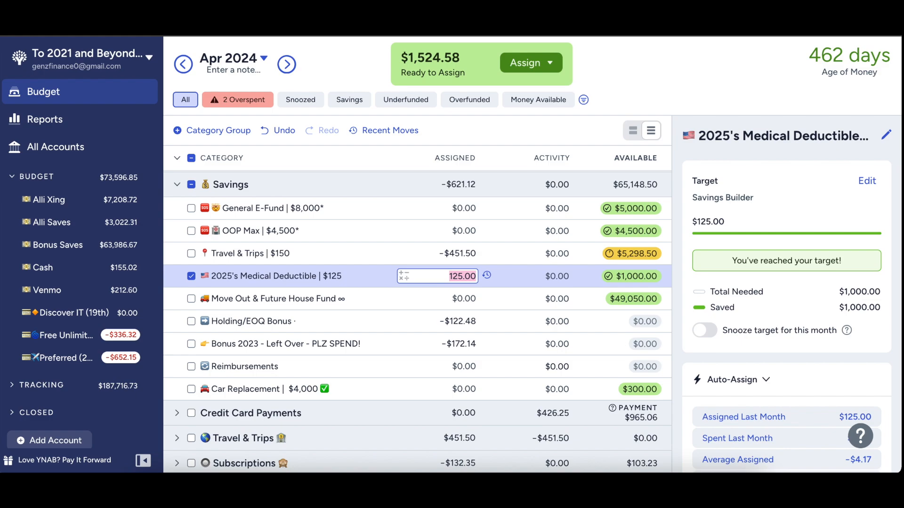
Add 150 to the April amount assigned to the Travel & Trips category in the Savings group.
click(316, 237)
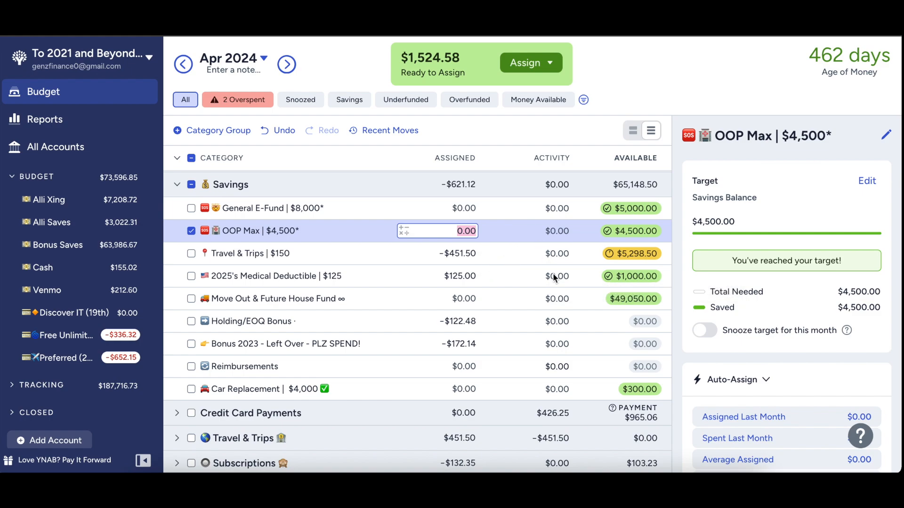
key(Escape)
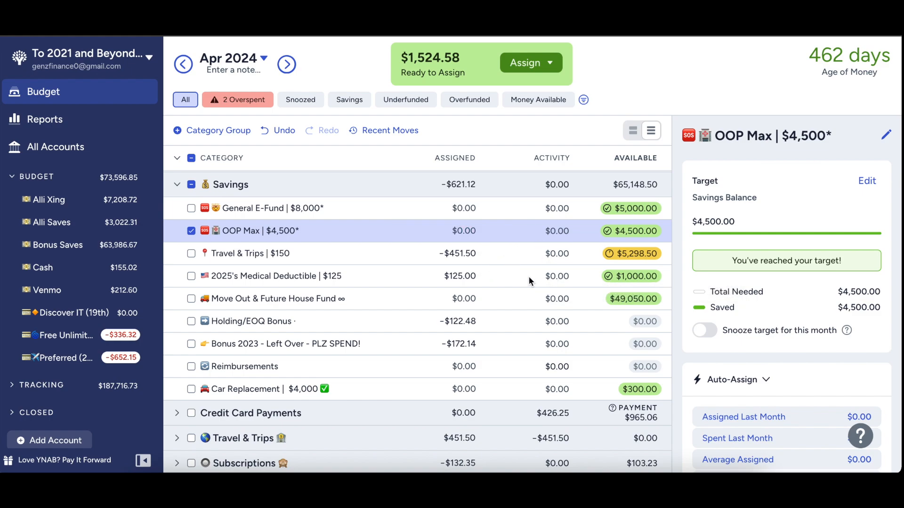
click(529, 276)
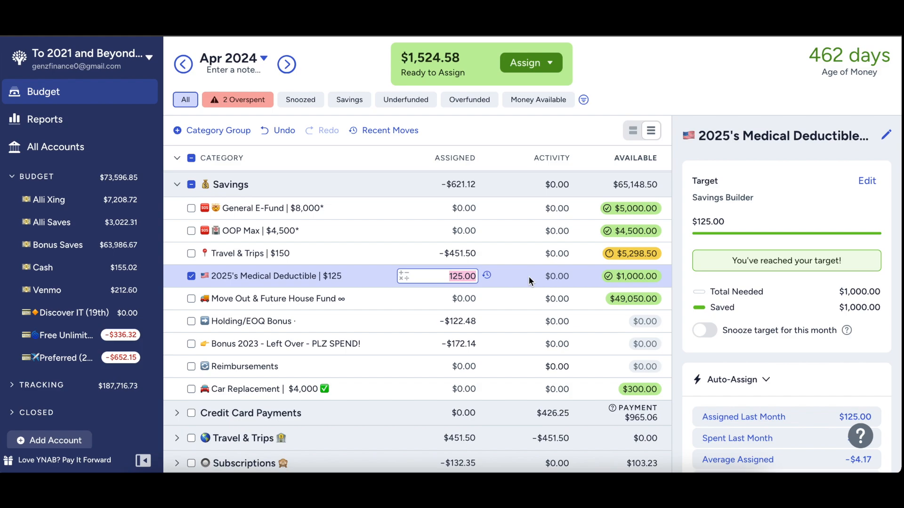
key(Up)
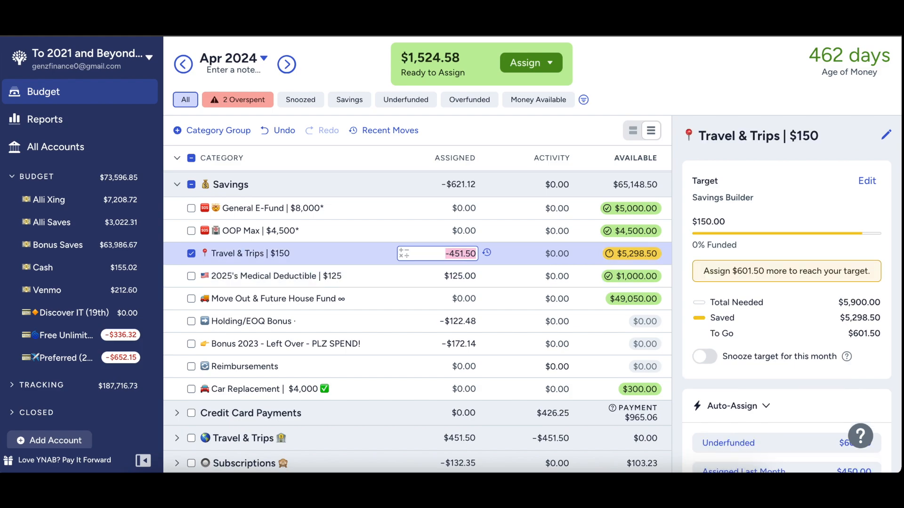
key(Right)
text(+150)
key(Return)
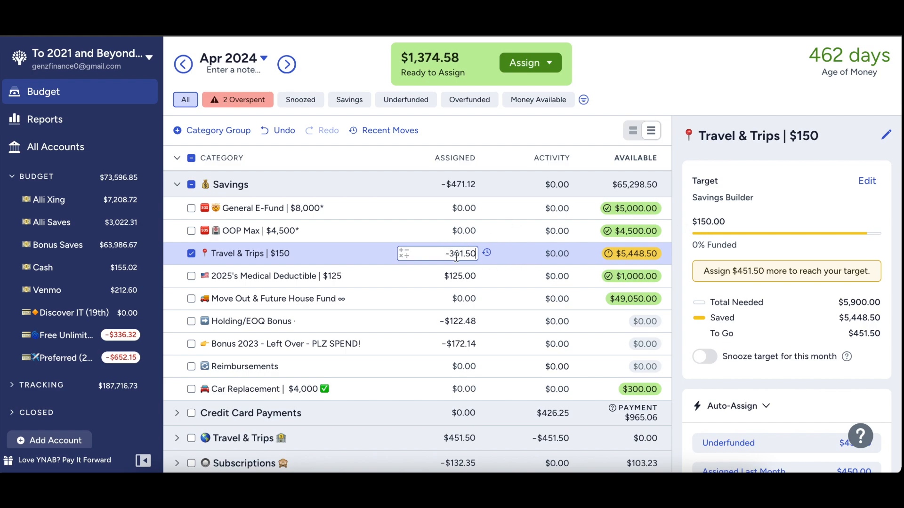
Expand the Travel & Trips group and check the VNL @ Arlington category's assigned amount against the Travel & Trips savings category.
click(176, 438)
scroll(434, 349, down, 2)
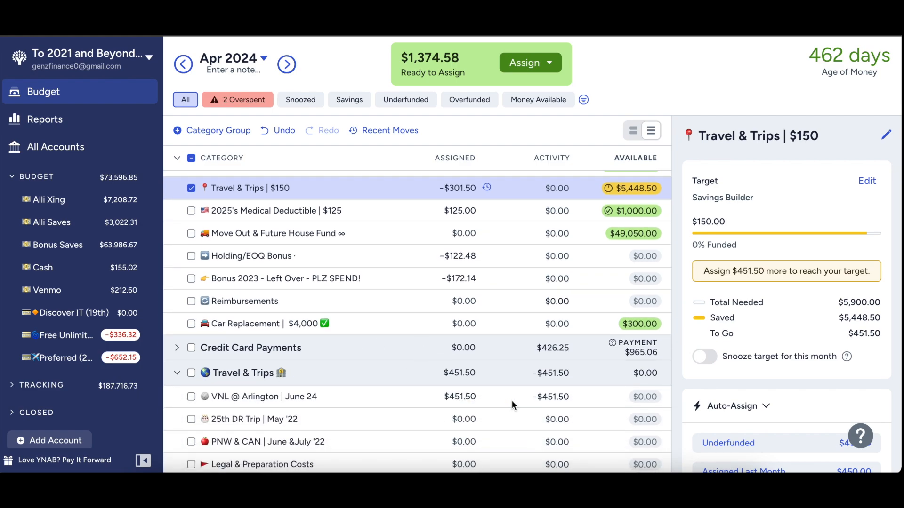
scroll(512, 400, up, 1)
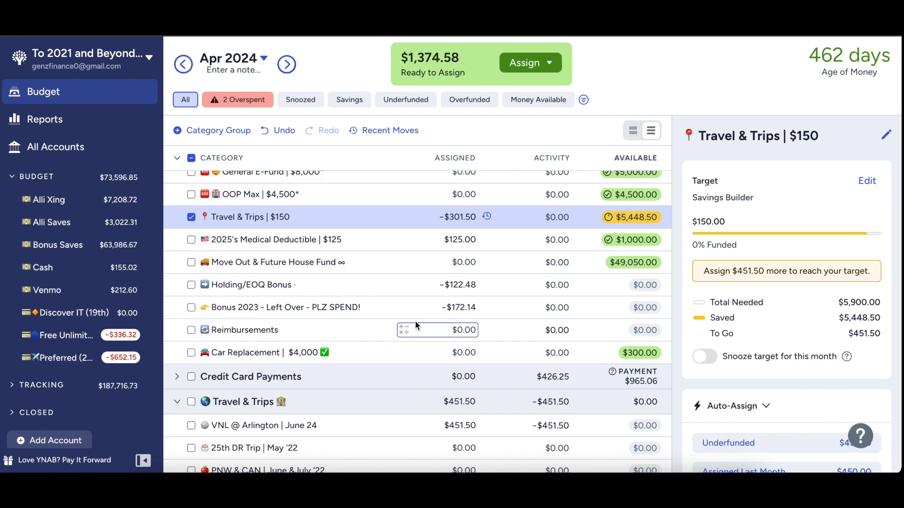
scroll(414, 325, down, 1)
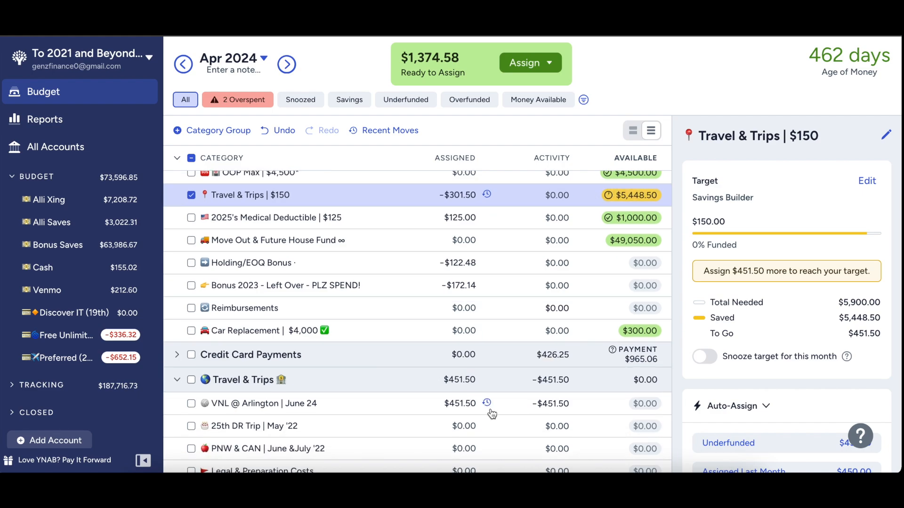
click(506, 408)
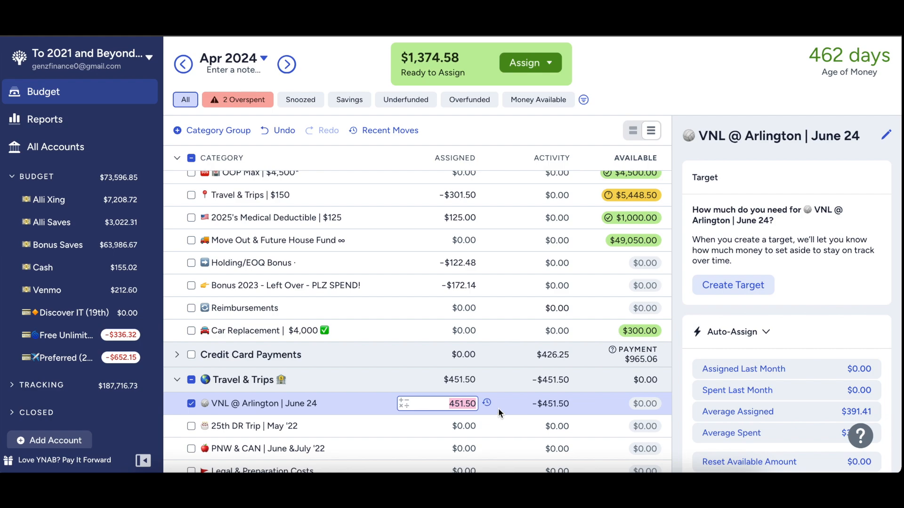
click(192, 404)
scroll(487, 232, up, 1)
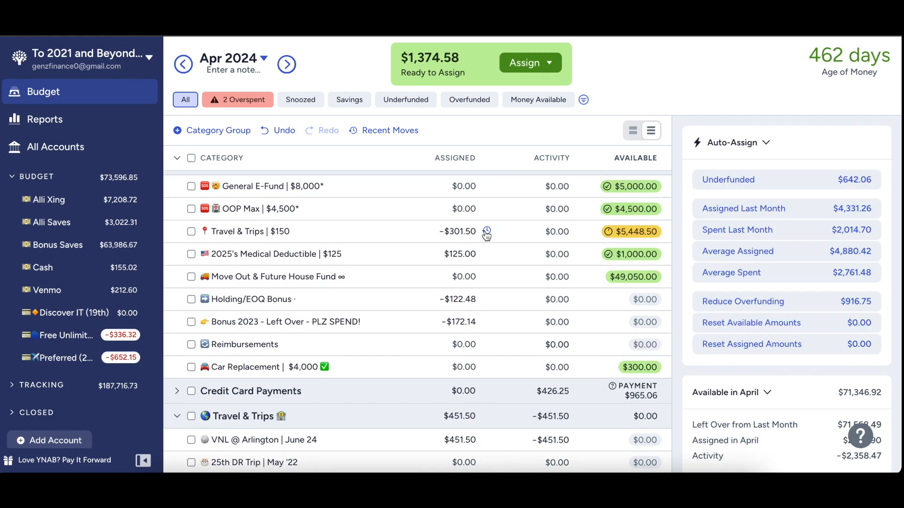
Snooze this month's target for the Travel & Trips savings category and deselect it.
click(514, 231)
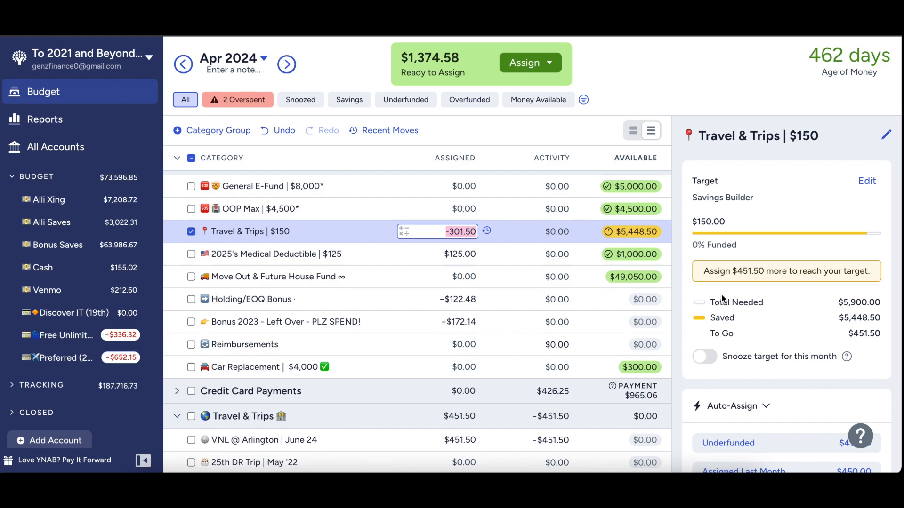
click(712, 357)
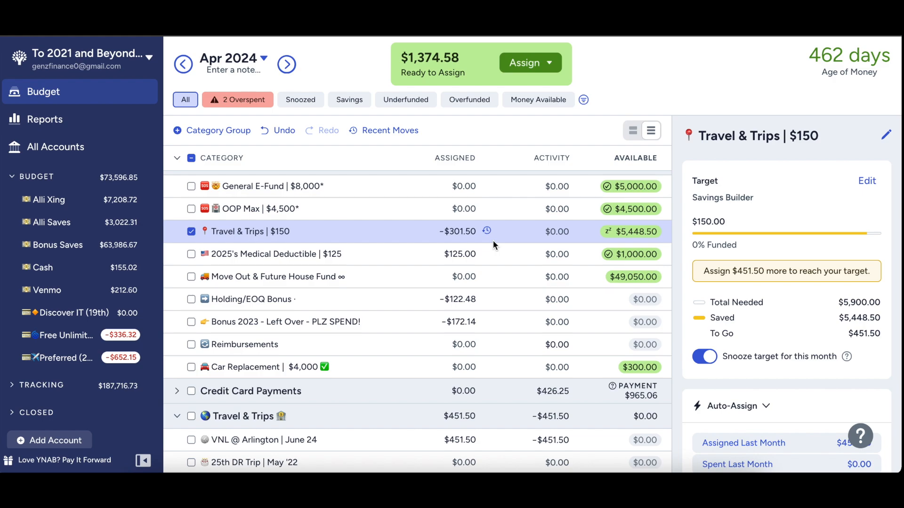
click(191, 232)
Assign 950 to the Move Out & Future House Fund category for April 2024 and deselect it.
click(462, 254)
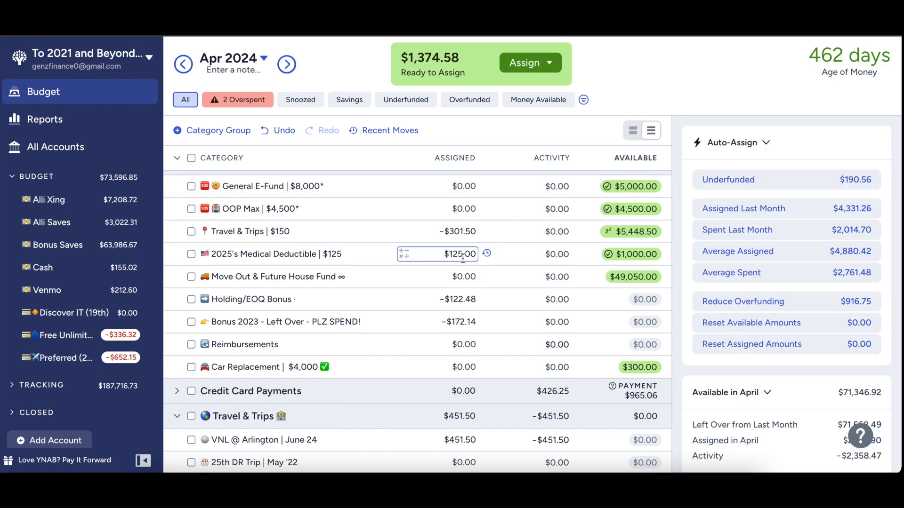
click(462, 259)
key(Tab)
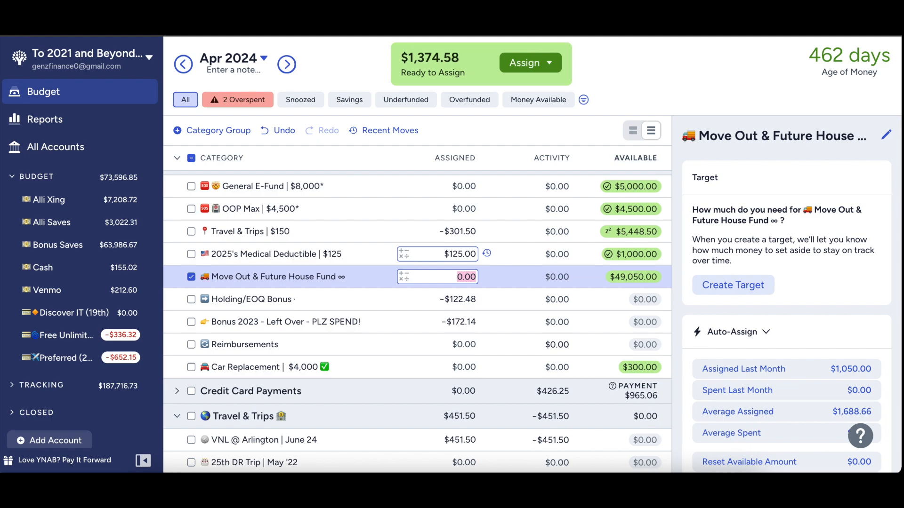
text(950)
key(Return)
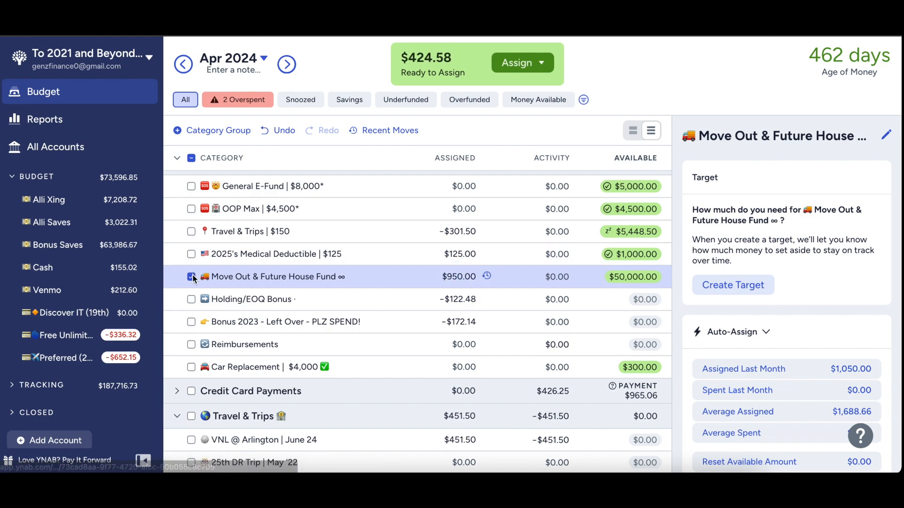
click(191, 276)
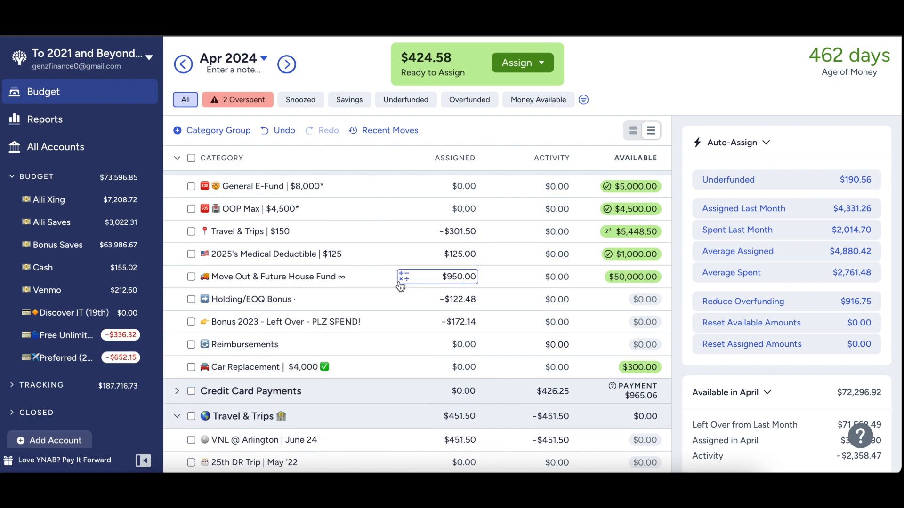
Raise the amount assigned to the Bday category in the Me, Myself & I group to 350 and deselect it.
scroll(400, 286, up, 7)
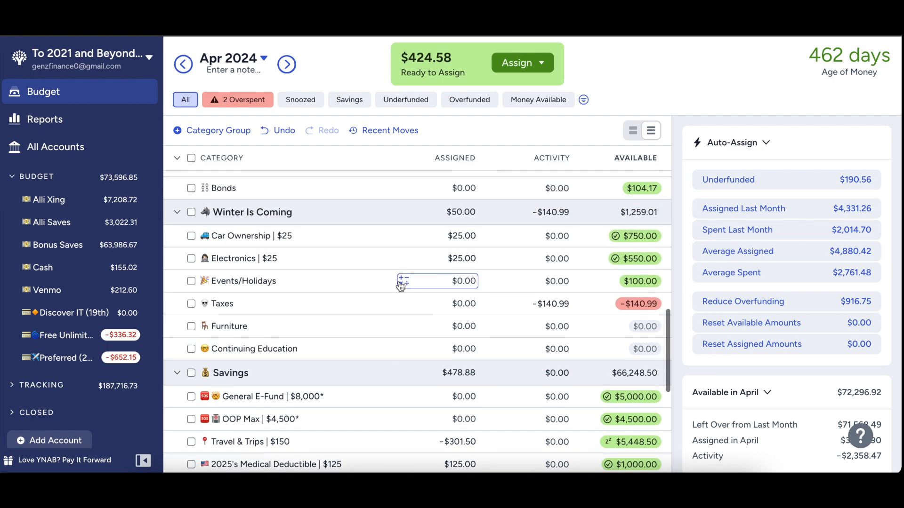
scroll(400, 285, up, 5)
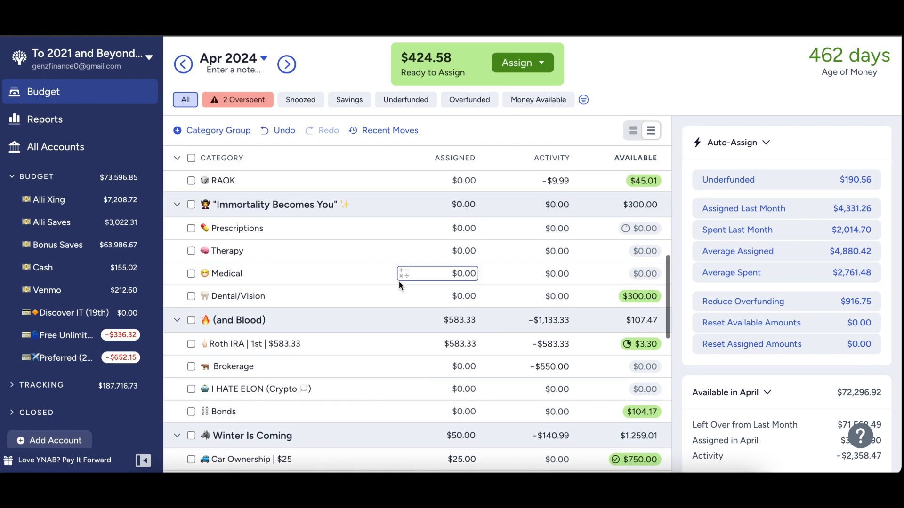
scroll(433, 273, up, 5)
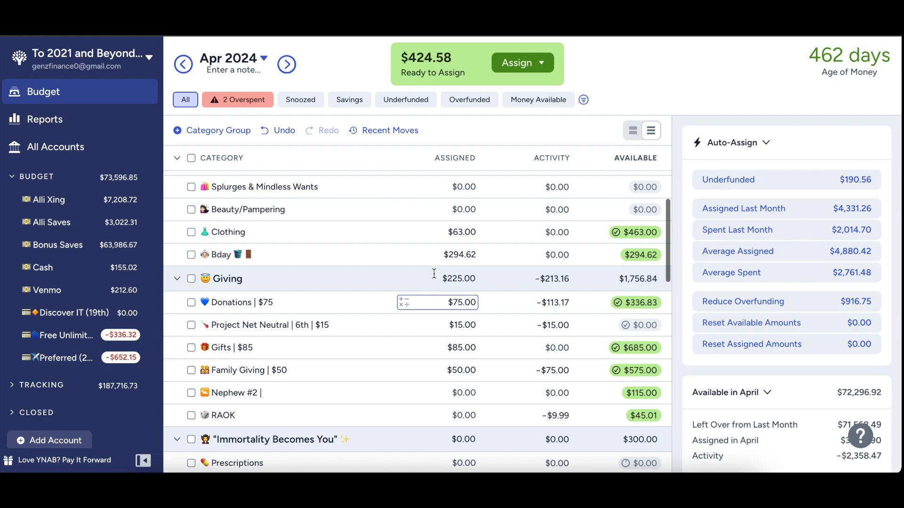
click(452, 294)
key(Right)
text(+)
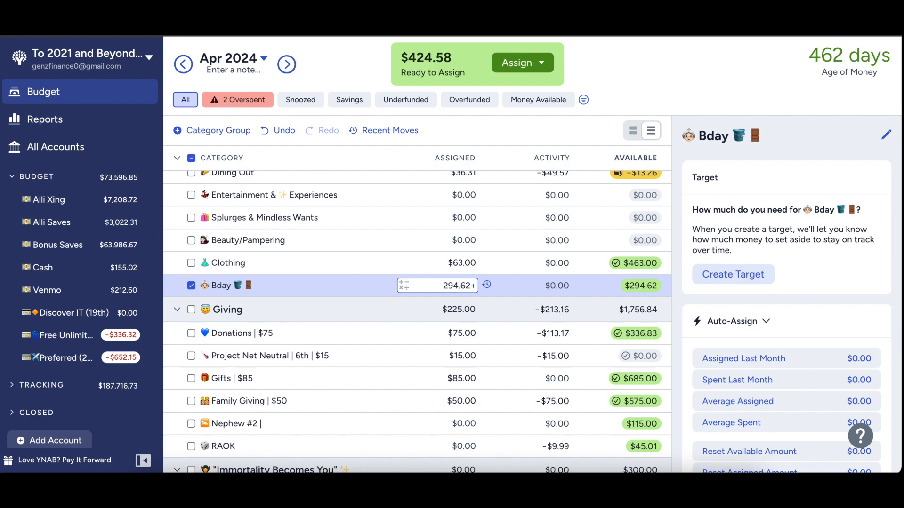
key(BackSpace)
text(+55.3)
key(Return)
click(470, 249)
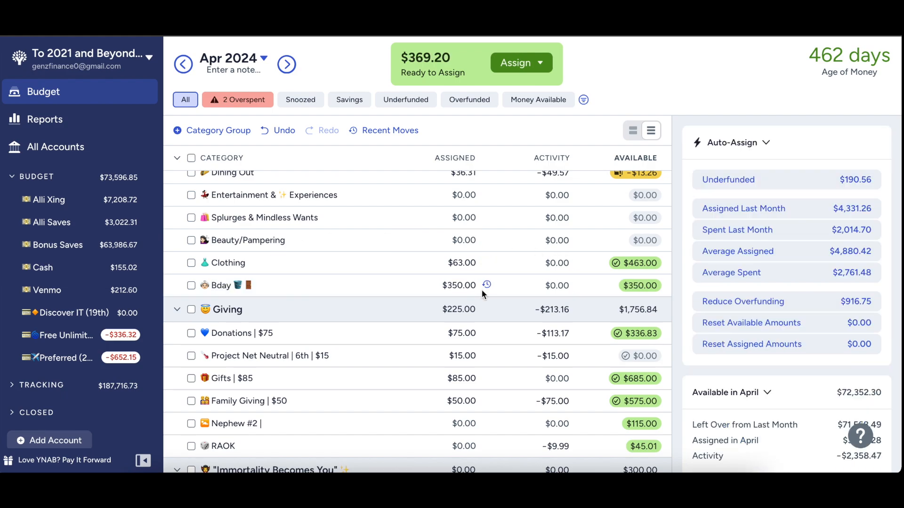
Assign 350 to the Brokerage category in the (and Blood) group and deselect it.
scroll(474, 314, down, 6)
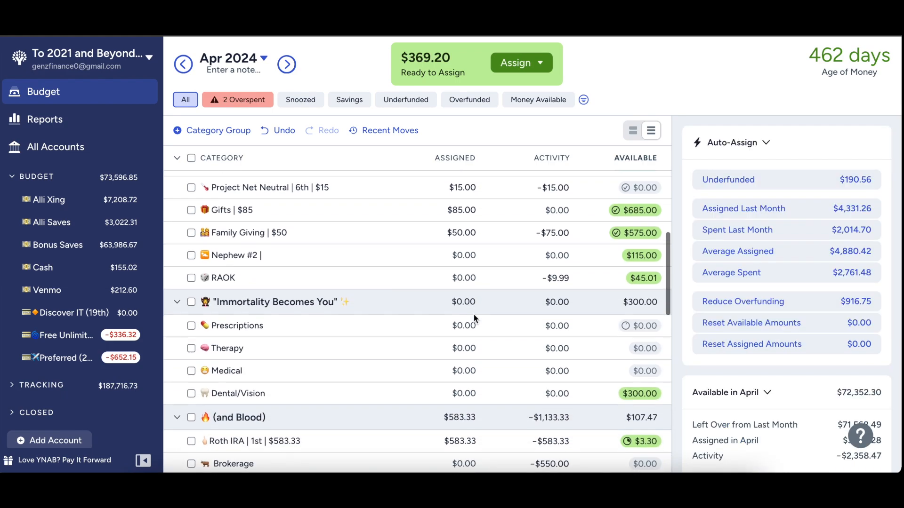
scroll(473, 314, down, 2)
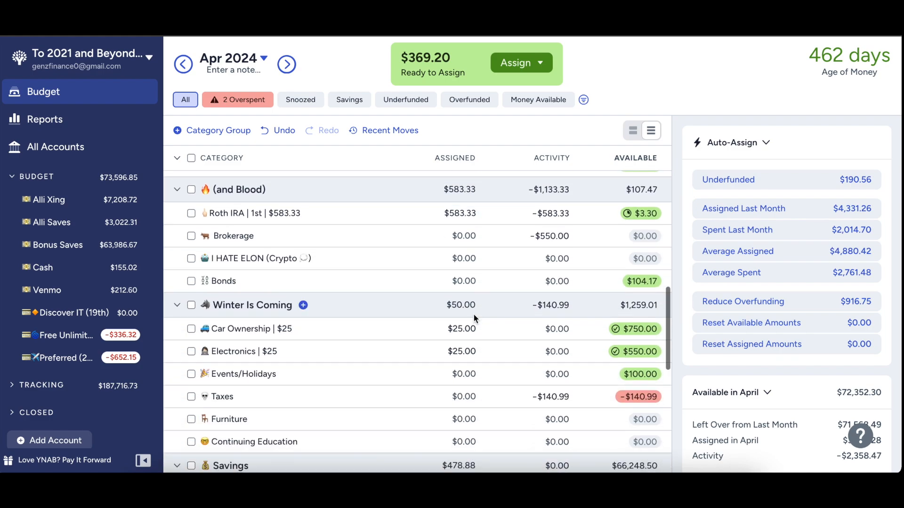
click(462, 240)
text(350)
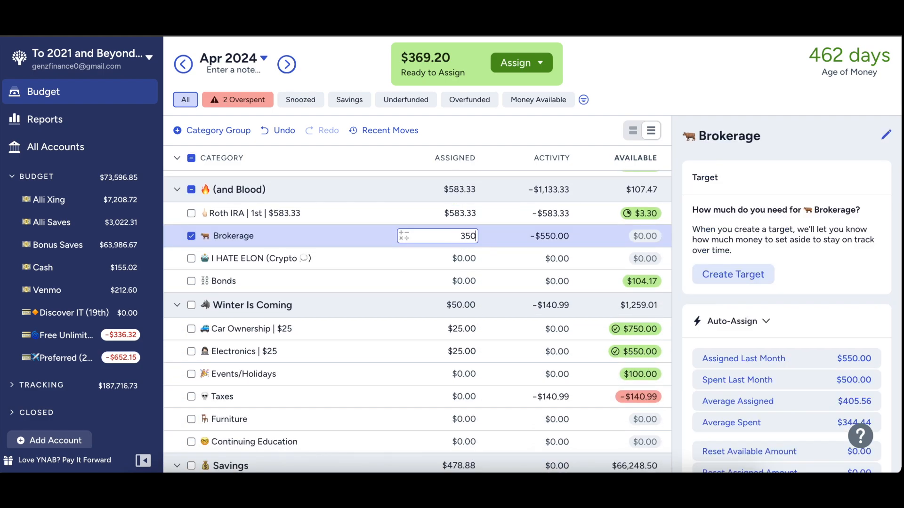
key(Return)
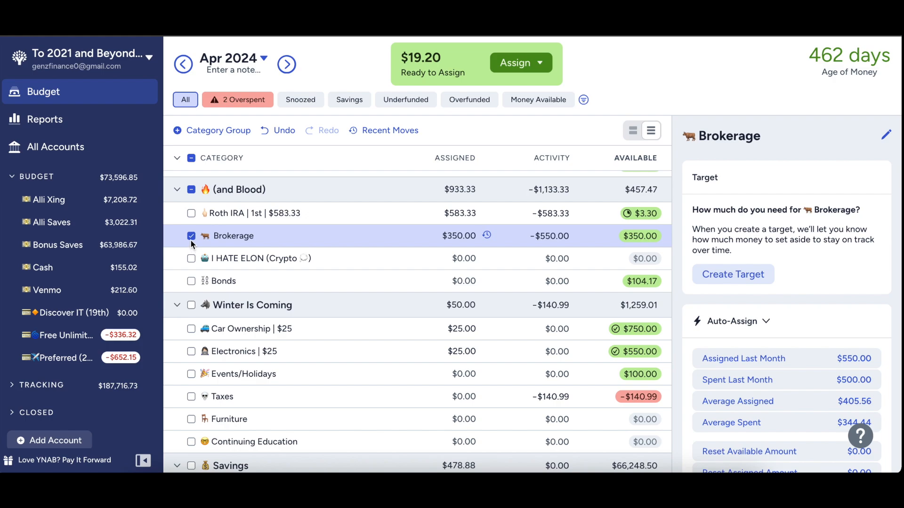
click(190, 236)
Filter the budget to overspent categories to review them, and return to the view of all categories.
scroll(517, 259, up, 2)
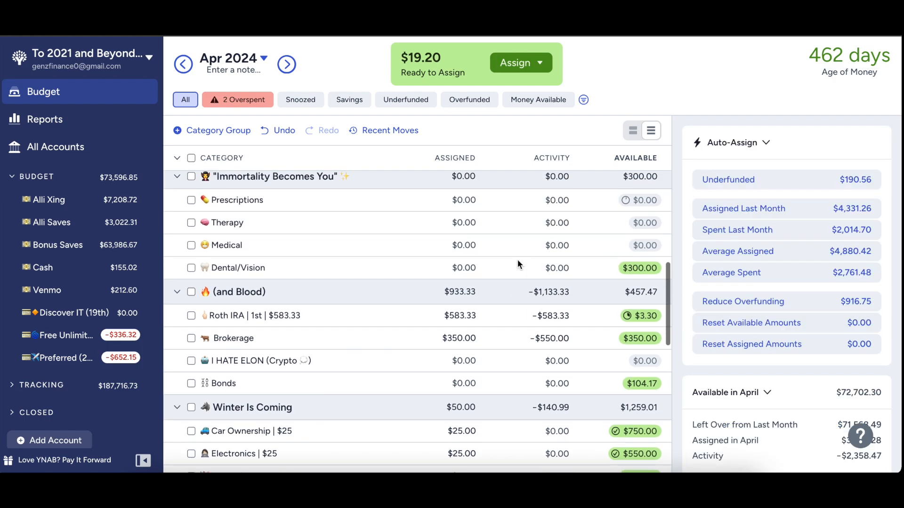
scroll(518, 260, up, 2)
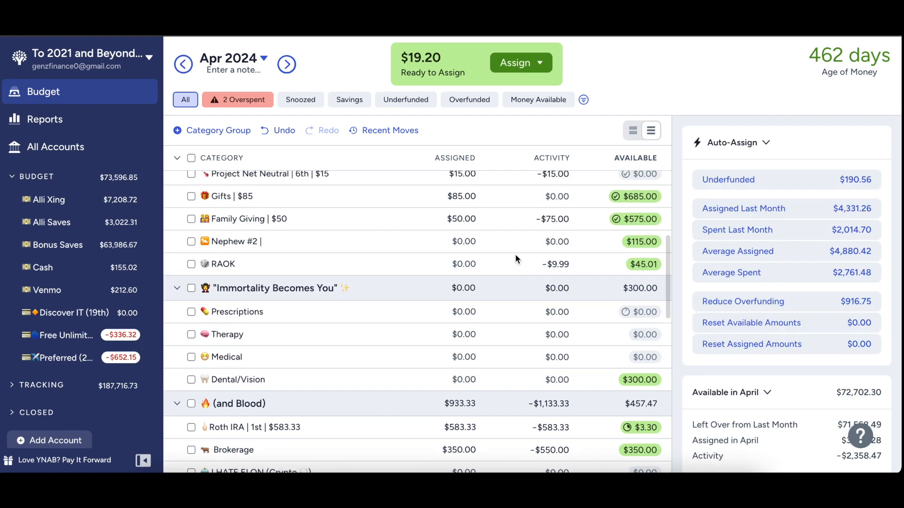
scroll(513, 261, down, 4)
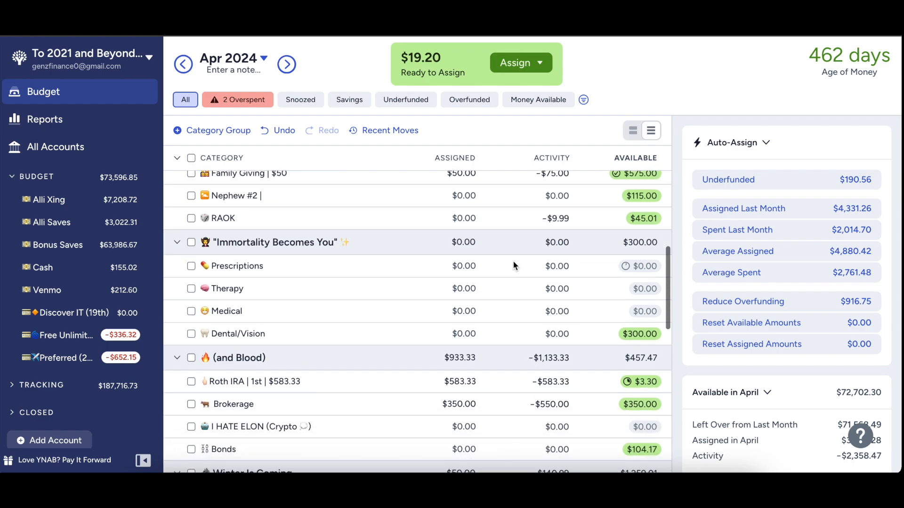
click(238, 99)
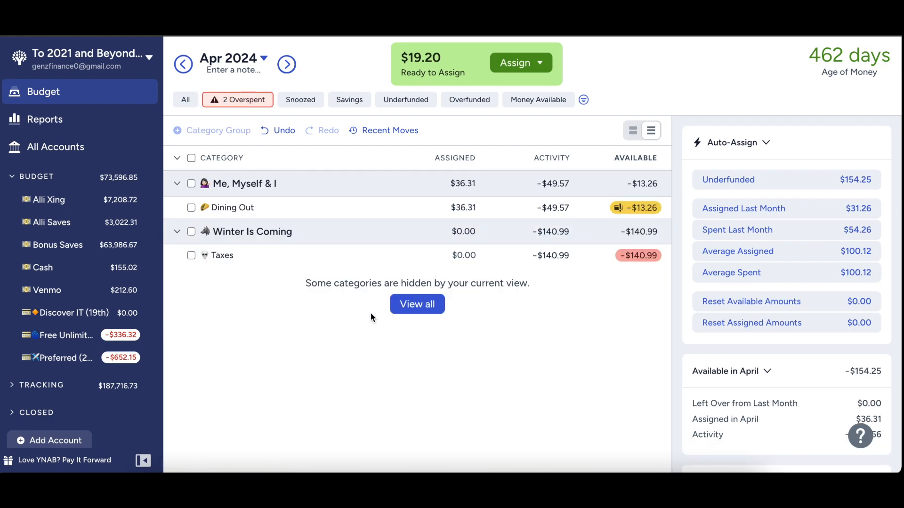
click(635, 207)
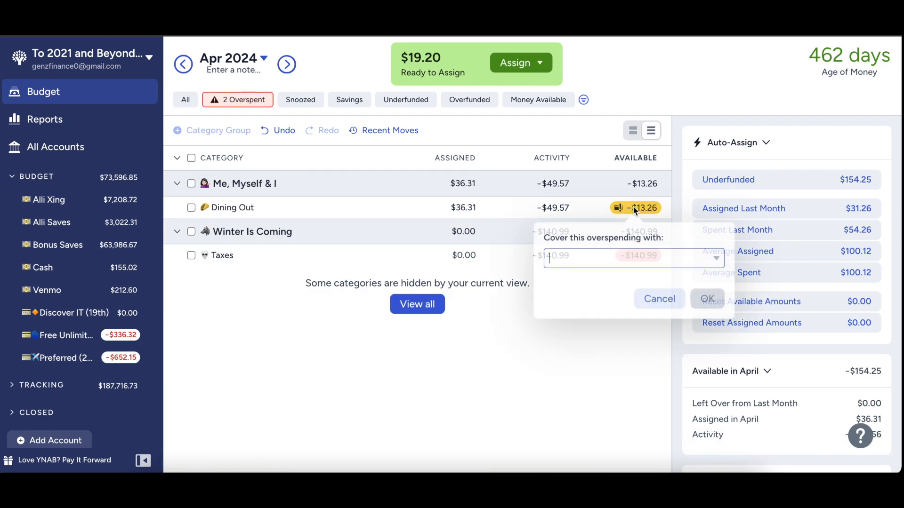
click(399, 304)
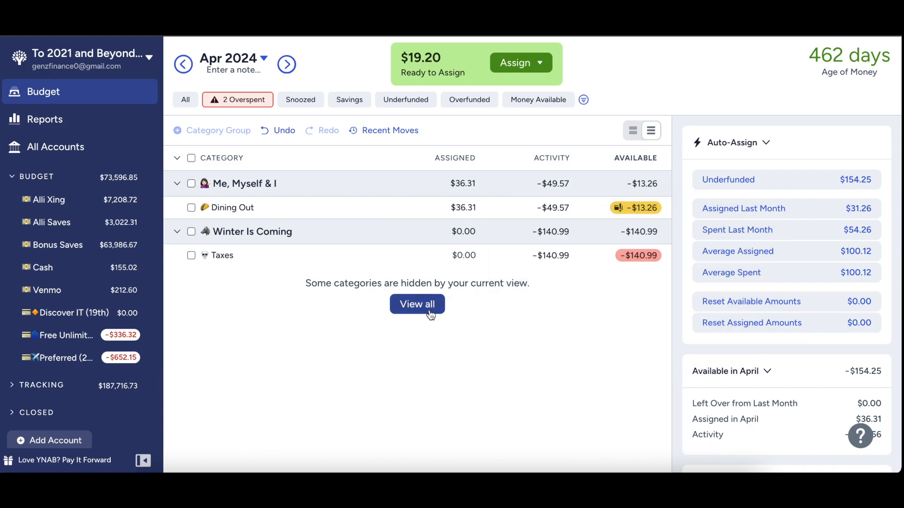
click(418, 306)
Cover the Dining Out overspending with money from the Don't Spend It All in One Place category.
scroll(488, 331, down, 5)
click(626, 268)
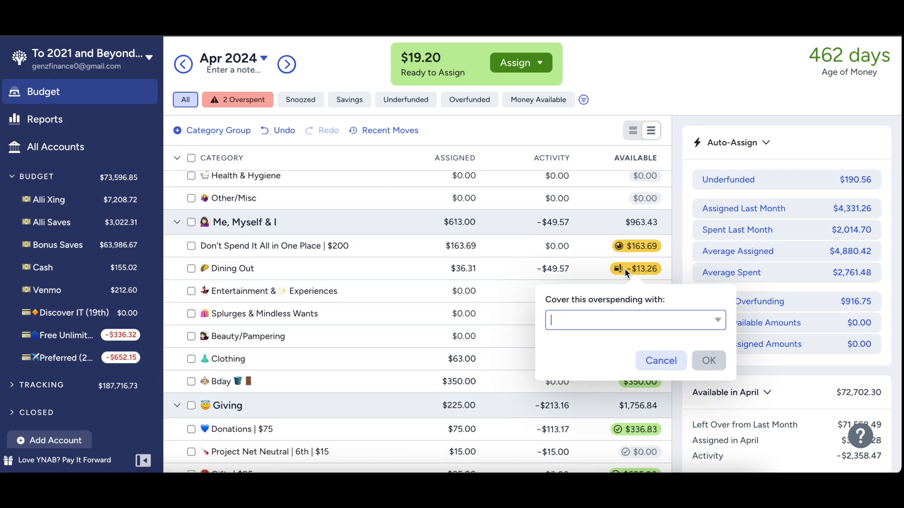
text(don't)
key(Return)
key(Return)
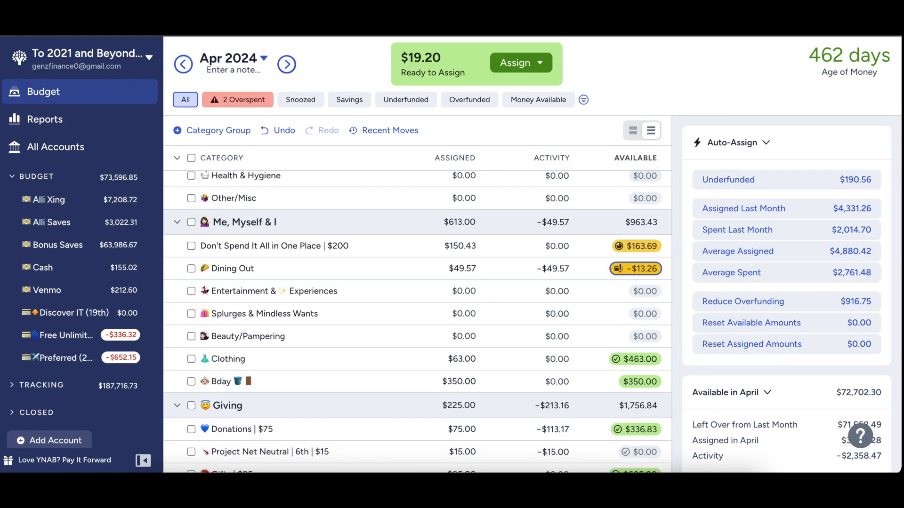
Review the assigned amounts and target details of Don't Spend It All in One Place, Dining Out and the neighbouring categories.
click(507, 250)
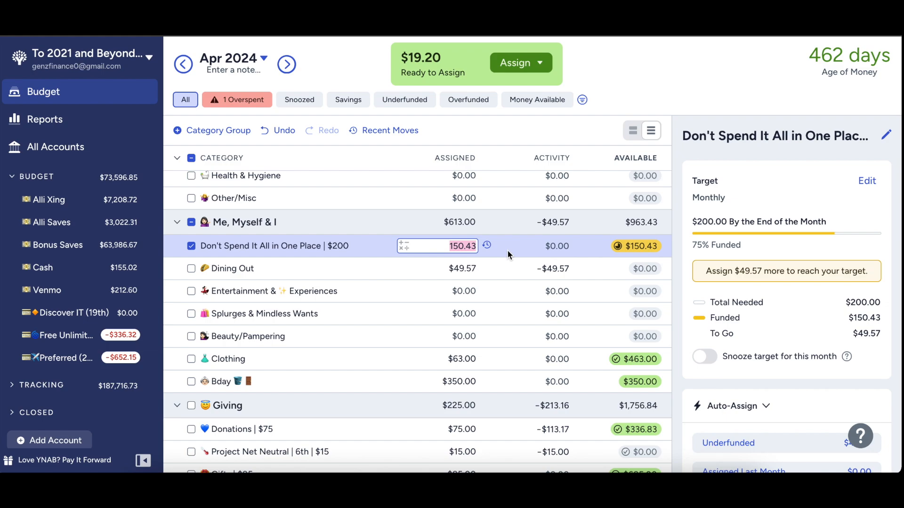
key(Return)
key(Return)
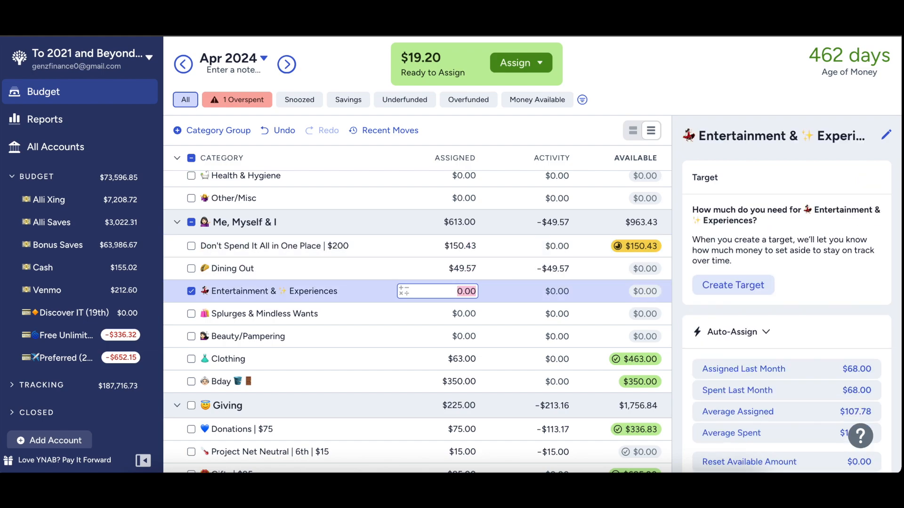
key(Return)
key(Return)
key(Up)
key(Up)
key(Up)
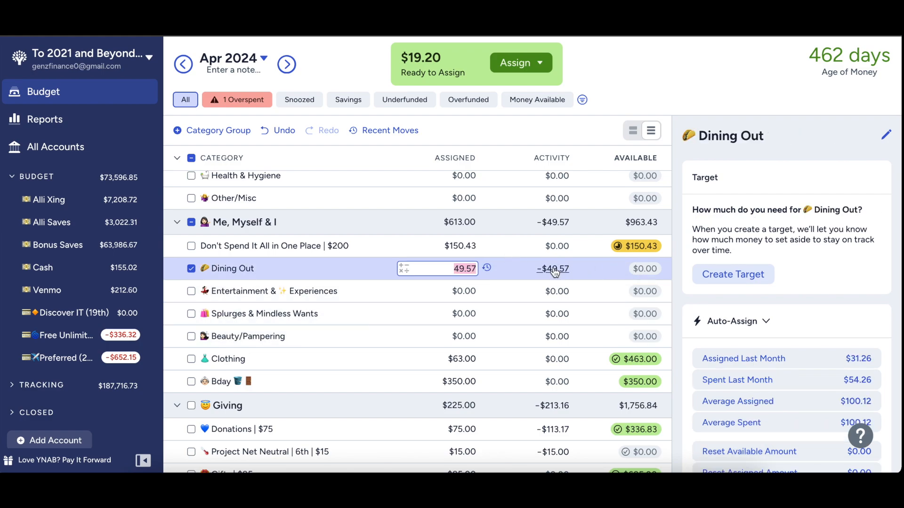
key(Down)
key(Up)
key(Up)
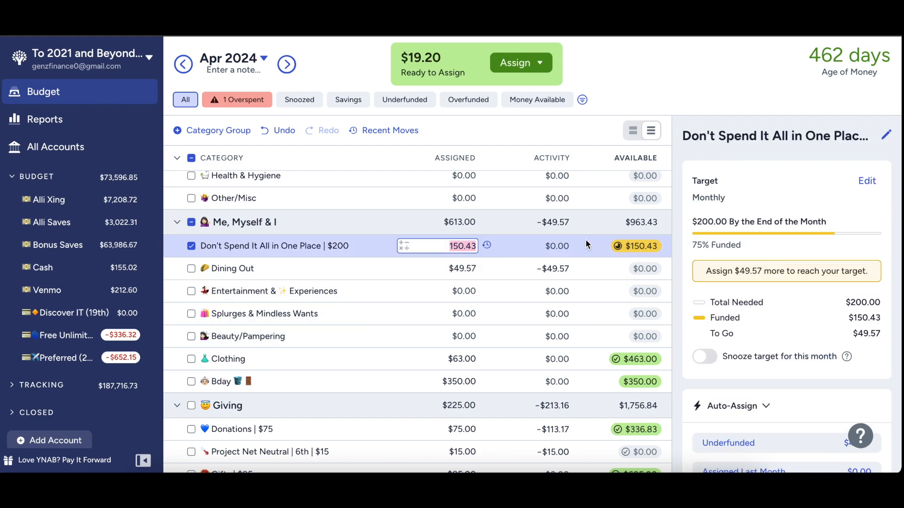
Inspect the overspent Taxes category and the Preferred (24th) card's transactions, and return to the budget.
scroll(599, 304, down, 10)
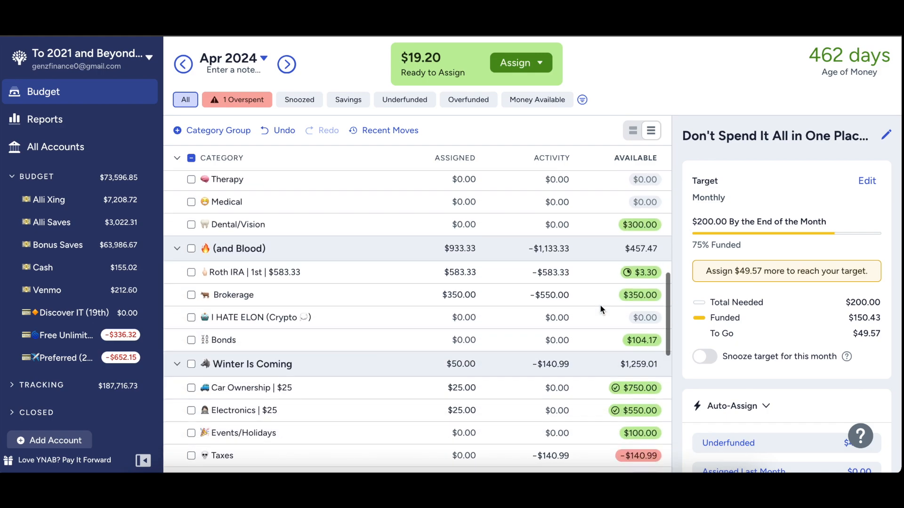
scroll(618, 387, down, 4)
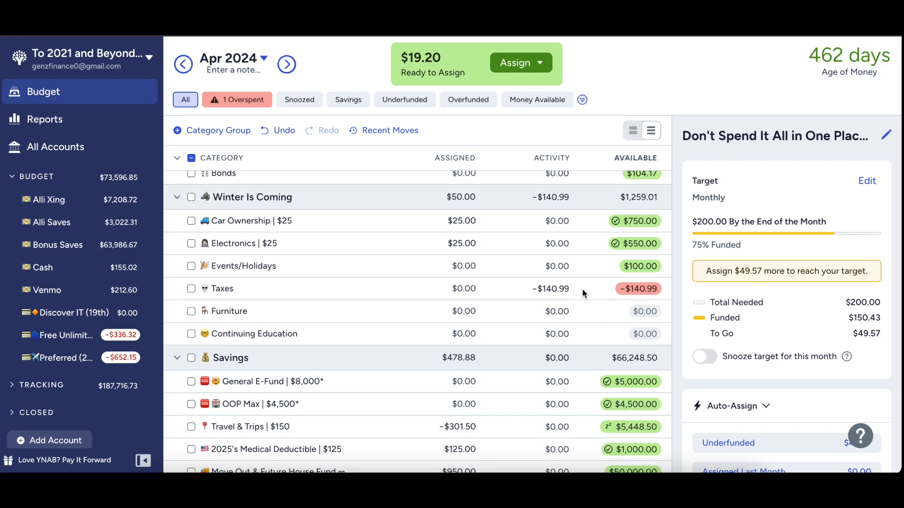
click(600, 289)
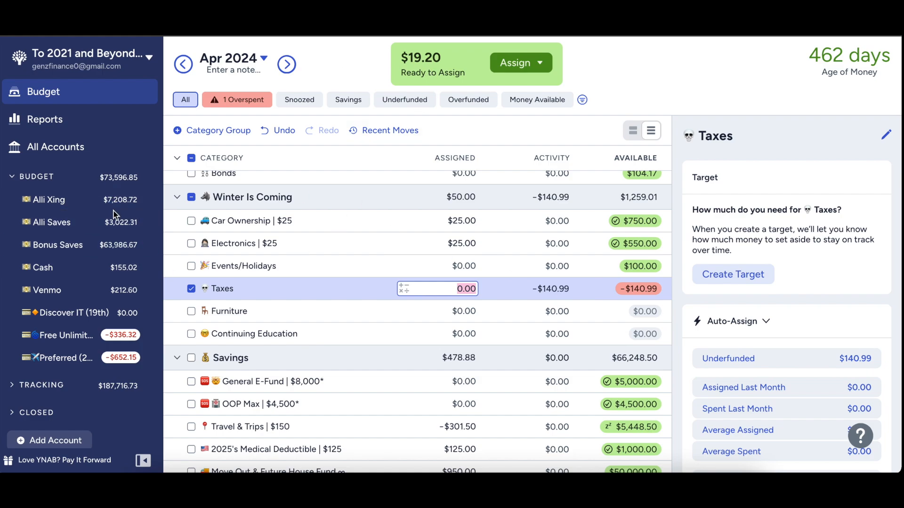
click(116, 355)
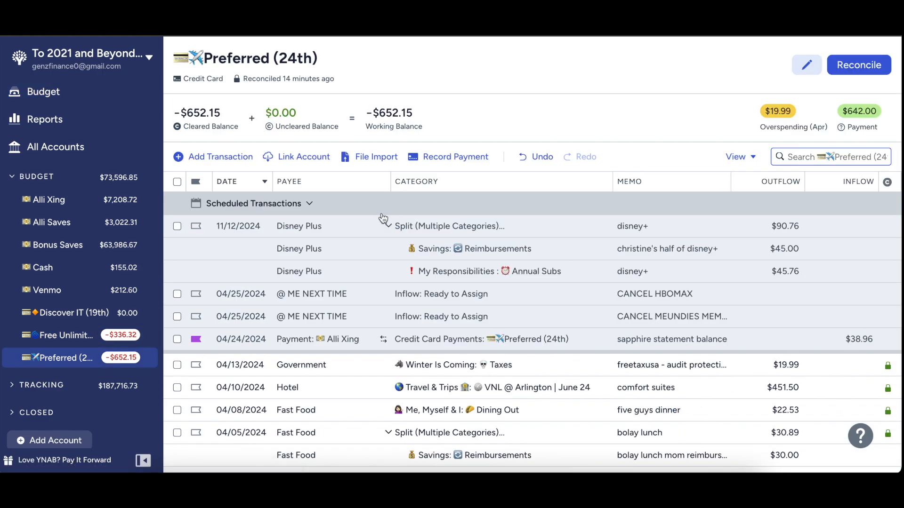
click(89, 100)
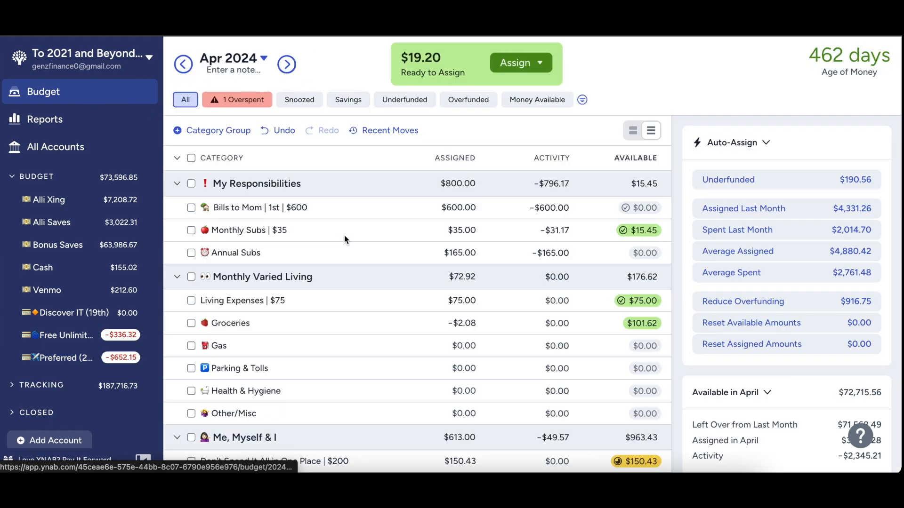
Examine the available amounts across the April category groups, from My Responsibilities down to Winter Is Coming.
scroll(527, 351, down, 5)
scroll(528, 356, down, 8)
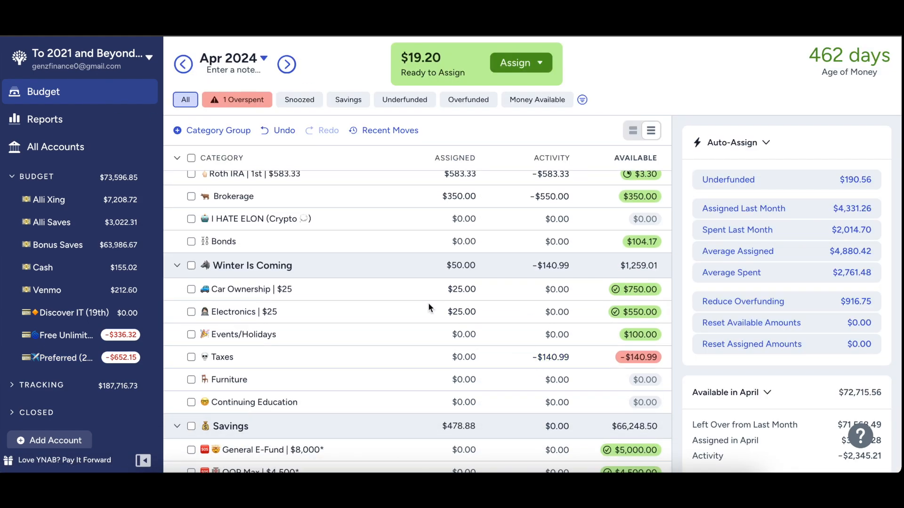
scroll(497, 410, up, 10)
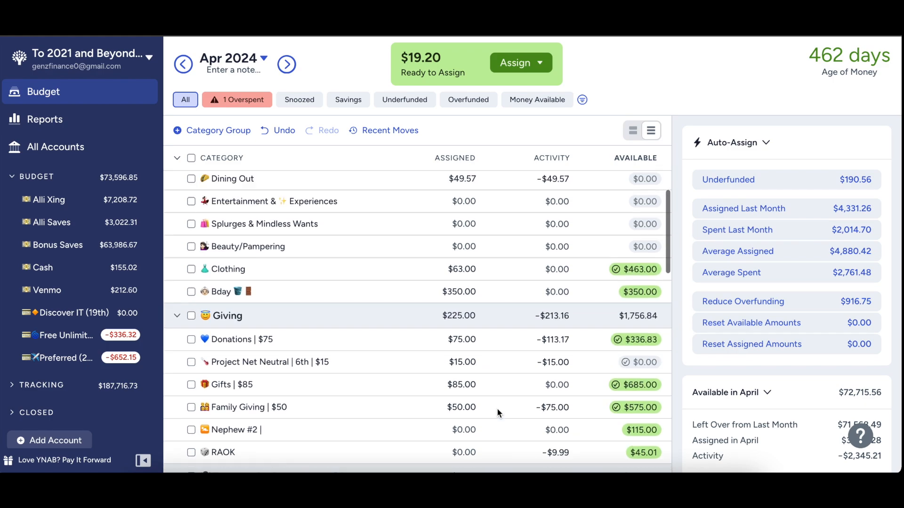
scroll(497, 411, up, 2)
scroll(497, 411, down, 3)
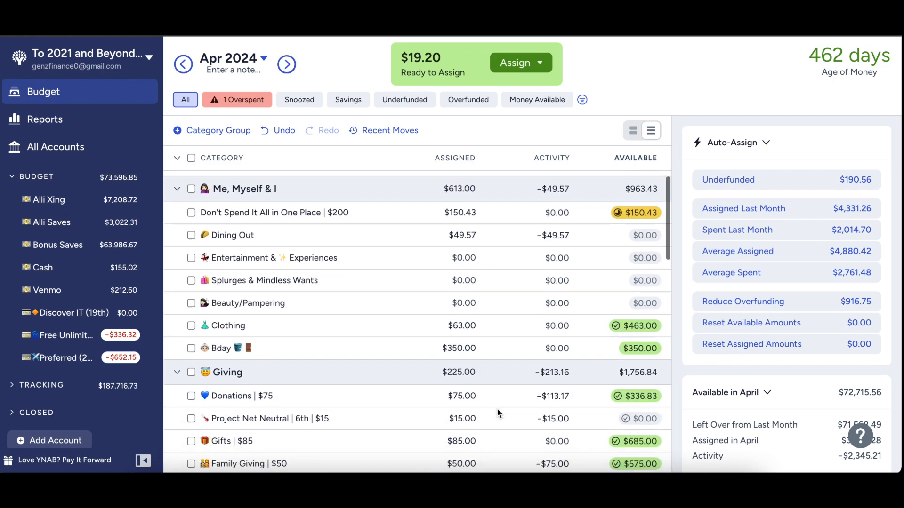
scroll(497, 412, down, 10)
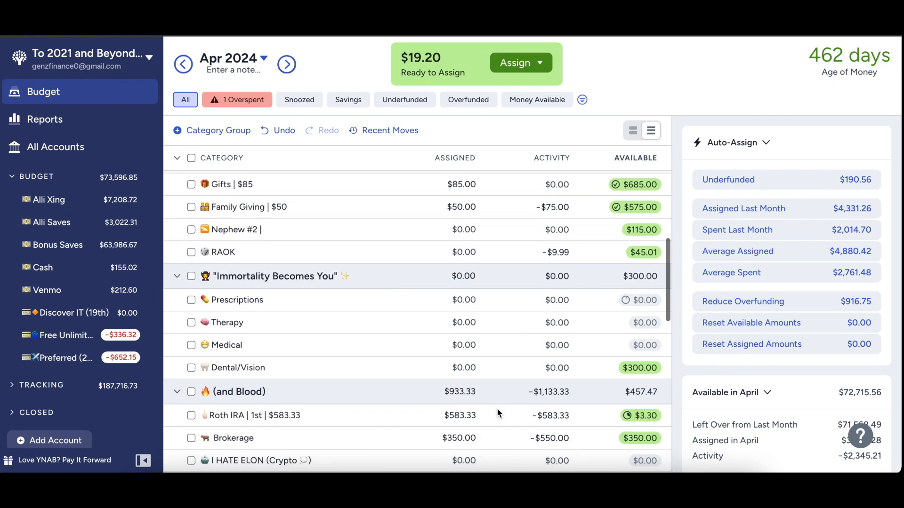
scroll(497, 412, up, 6)
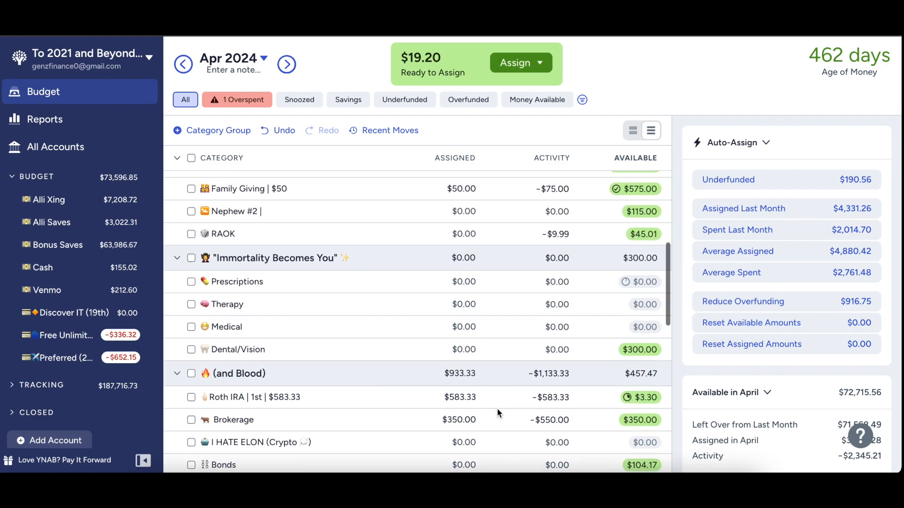
scroll(497, 412, up, 5)
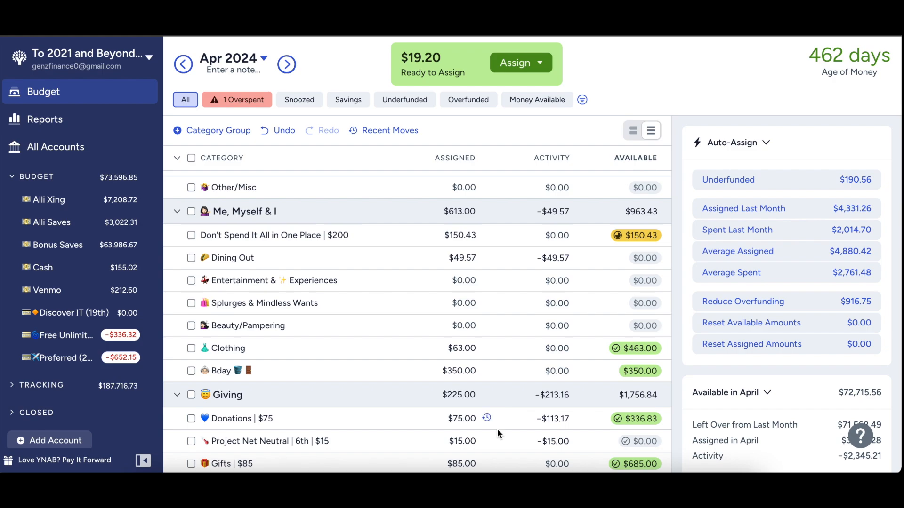
scroll(494, 358, up, 5)
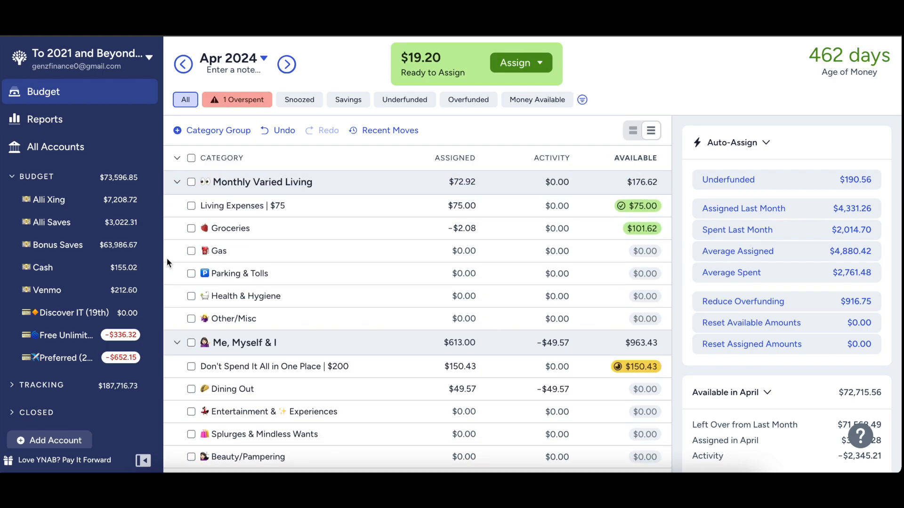
Recategorize the 04/13/2024 Government transaction on the Preferred (24th) card to Other/Misc, save it and deselect it.
scroll(9, 348, down, 1)
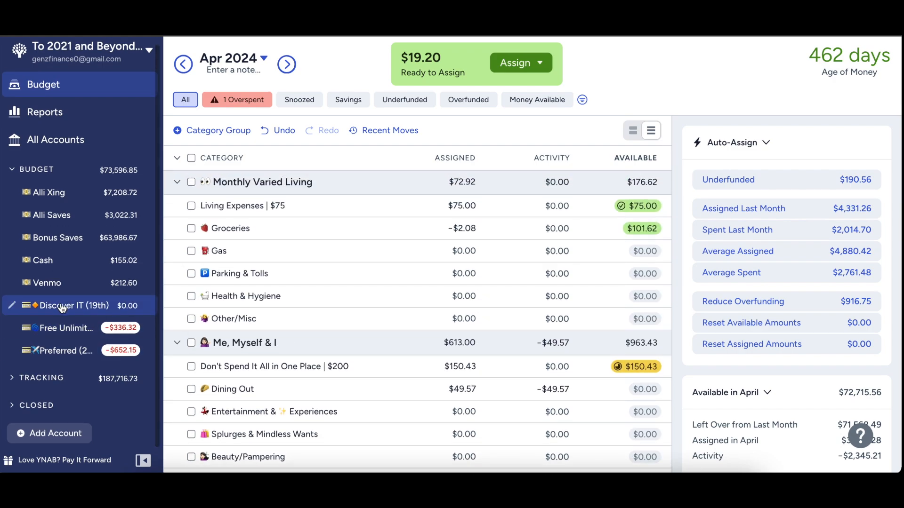
click(61, 335)
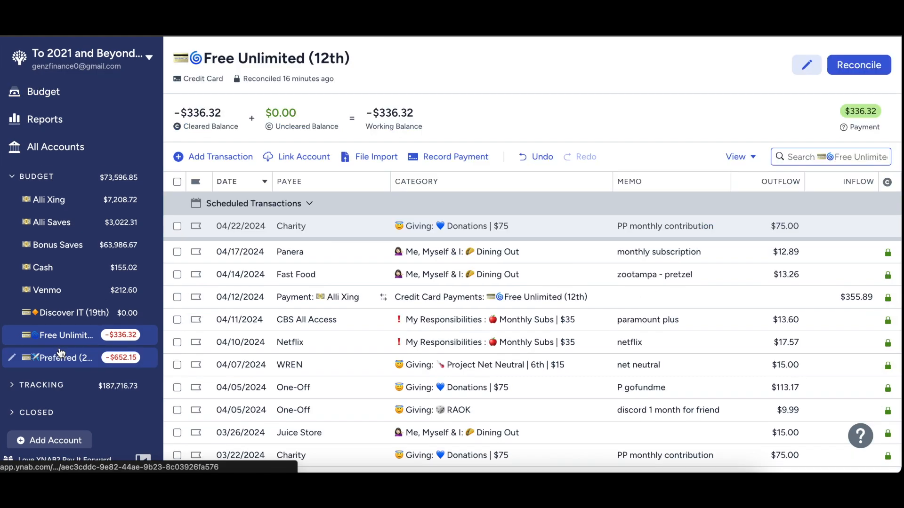
click(61, 351)
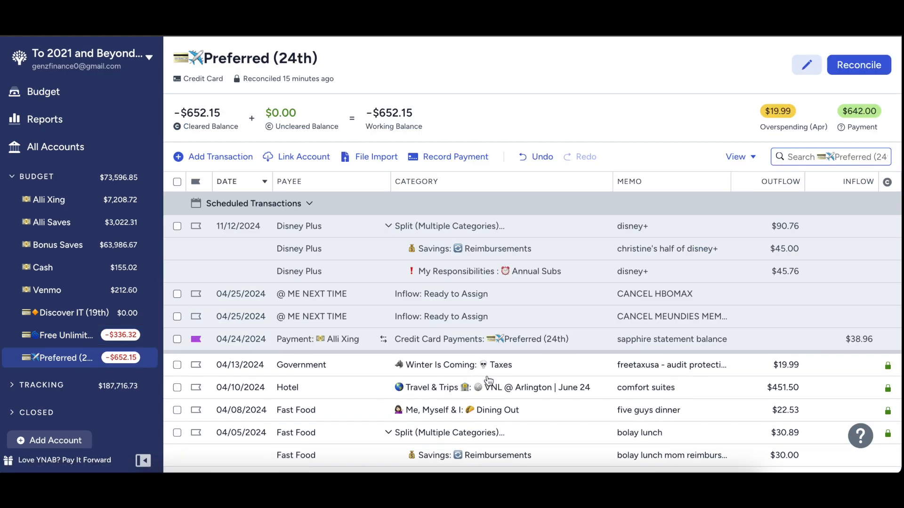
double_click(442, 370)
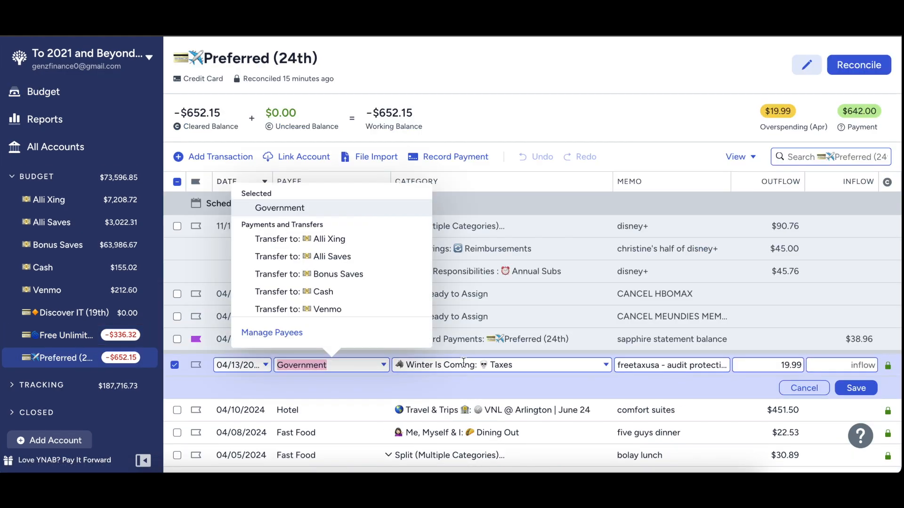
click(463, 363)
text(other)
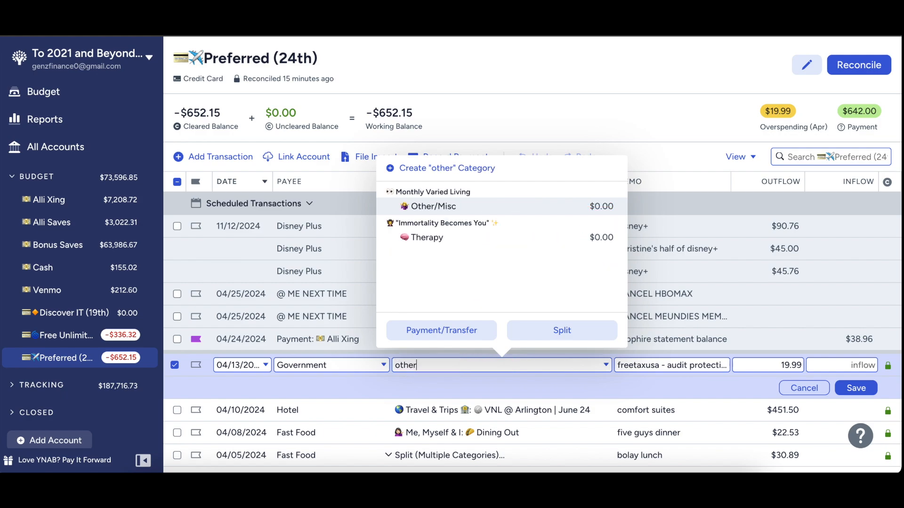
key(Tab)
key(Return)
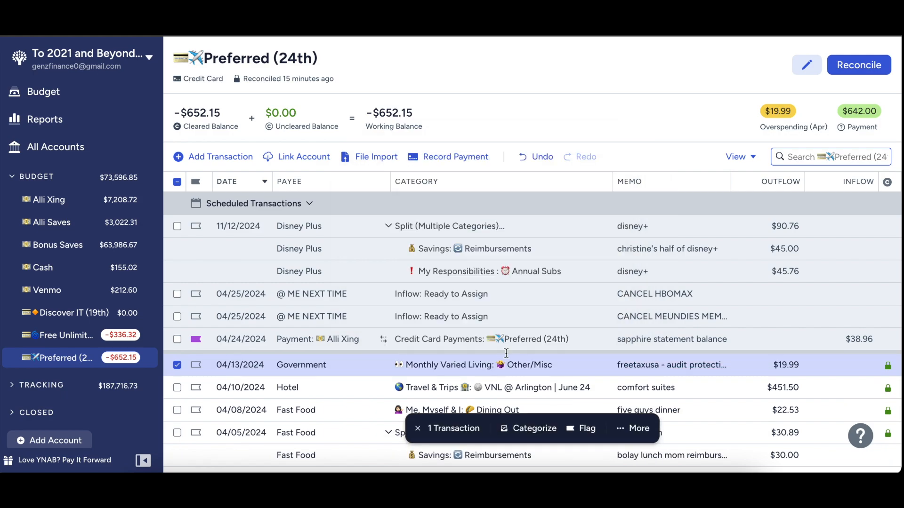
click(178, 365)
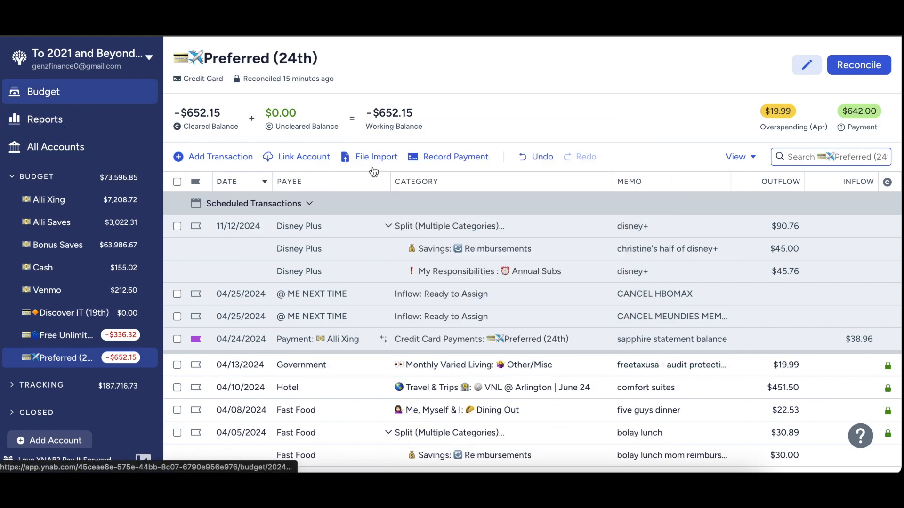
Return to the April budget and assign 19.20 to the Other/Misc category in Monthly Varied Living.
click(43, 92)
scroll(535, 298, down, 1)
scroll(534, 298, up, 2)
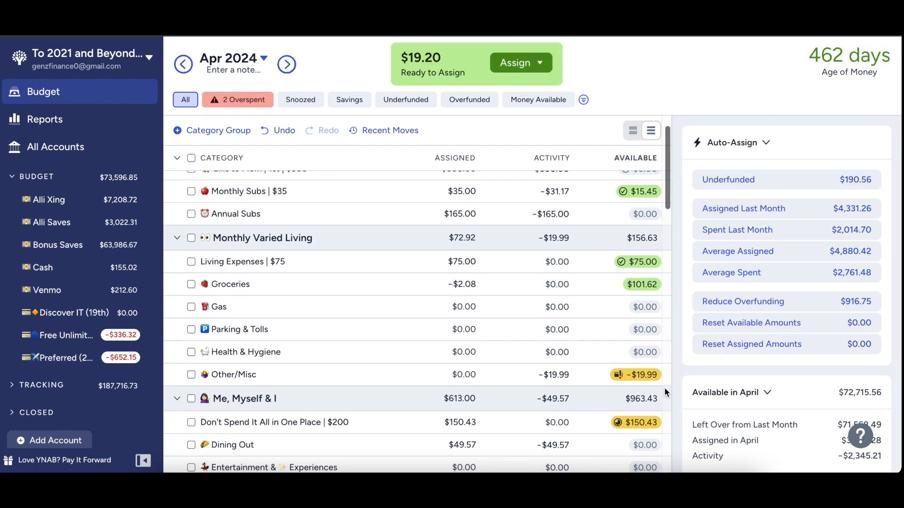
click(642, 377)
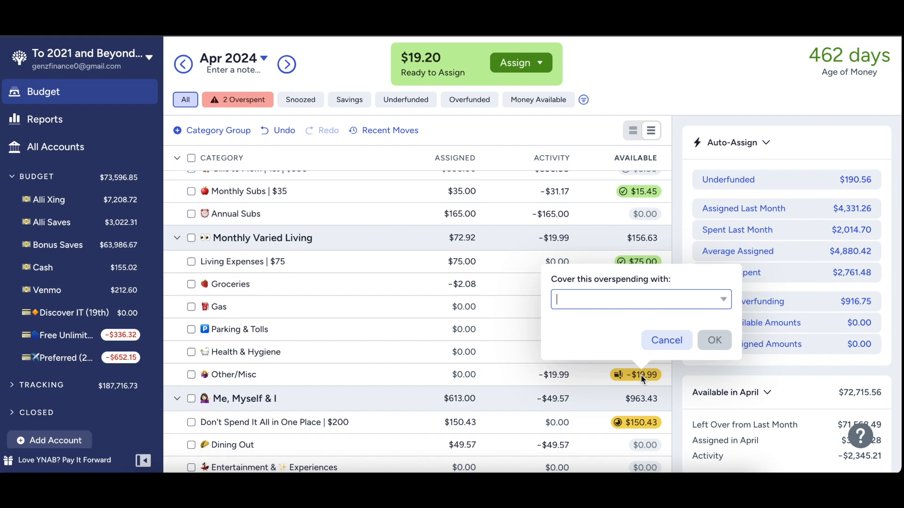
click(459, 375)
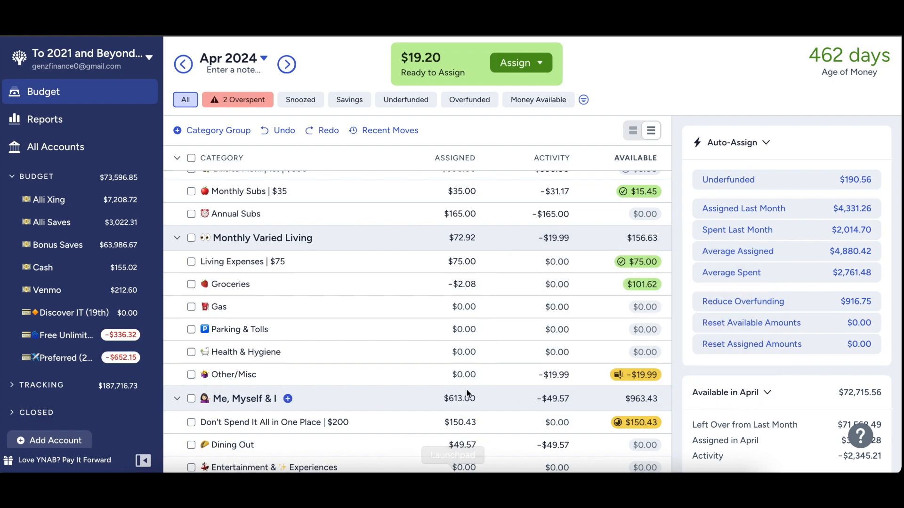
text(19.20)
key(Return)
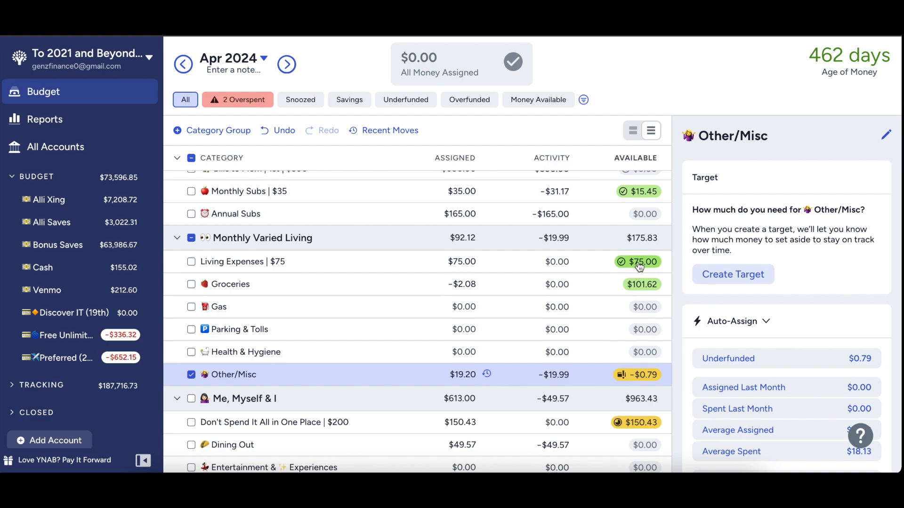
Cover the remaining Other/Misc overspending with money from the Living Expenses category.
click(644, 374)
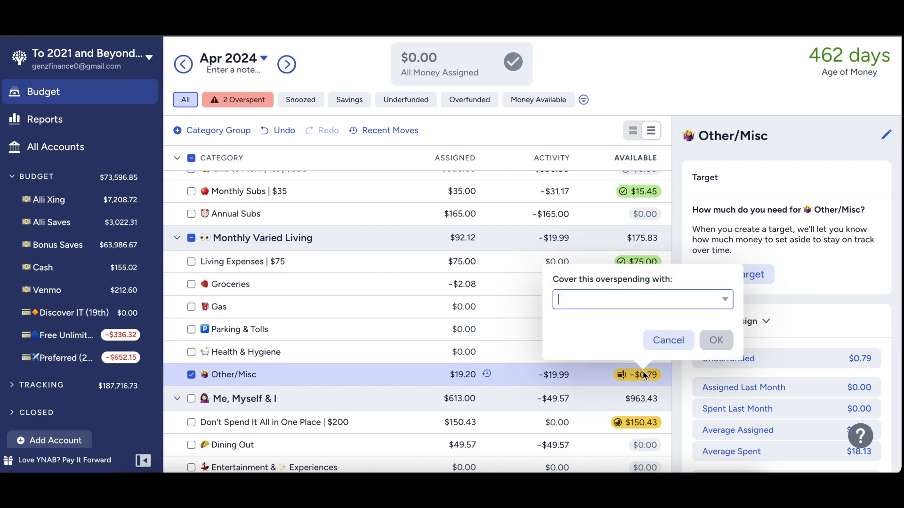
text(living)
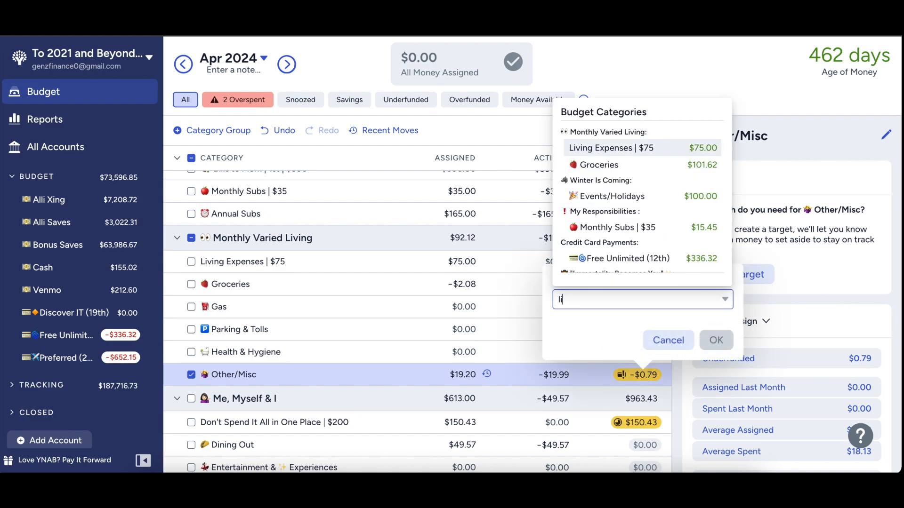
key(Return)
key(Return)
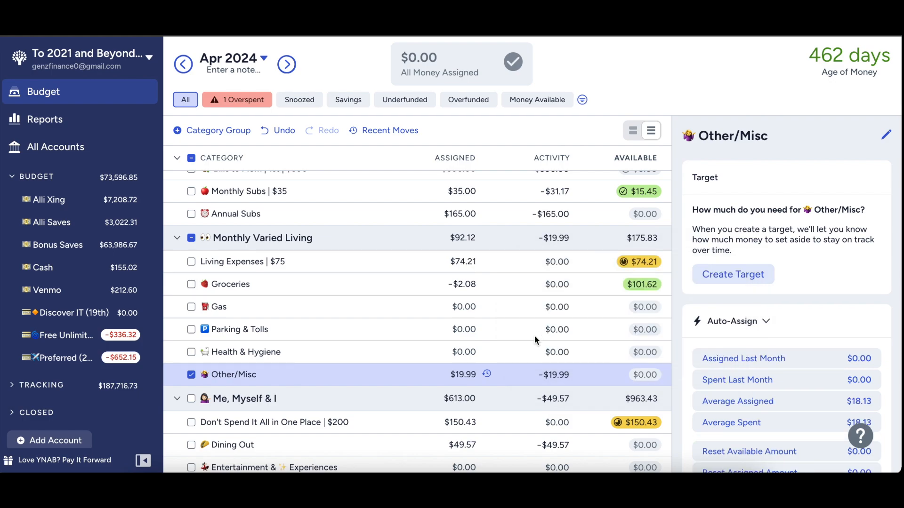
Snooze this month's targets for Living Expenses and Don't Spend It All in One Place, and clear the selection.
scroll(535, 335, down, 5)
scroll(542, 324, up, 6)
click(588, 290)
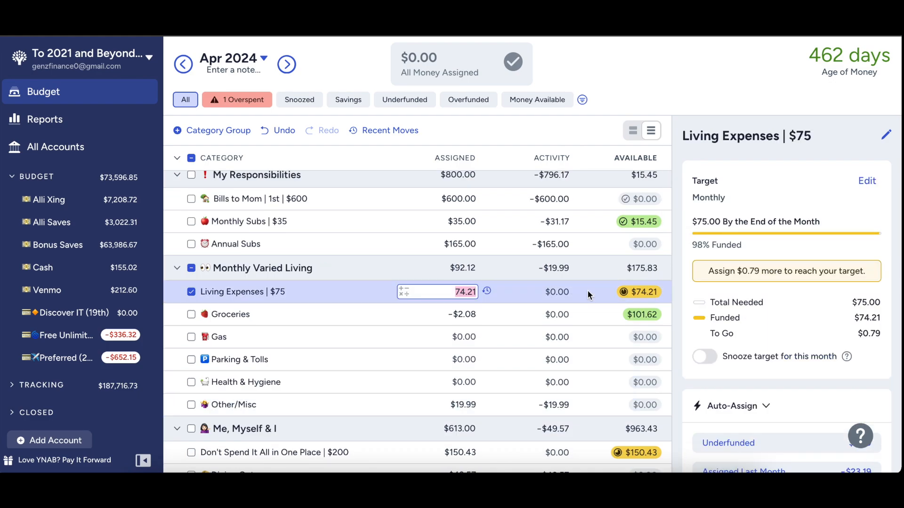
scroll(543, 322, down, 3)
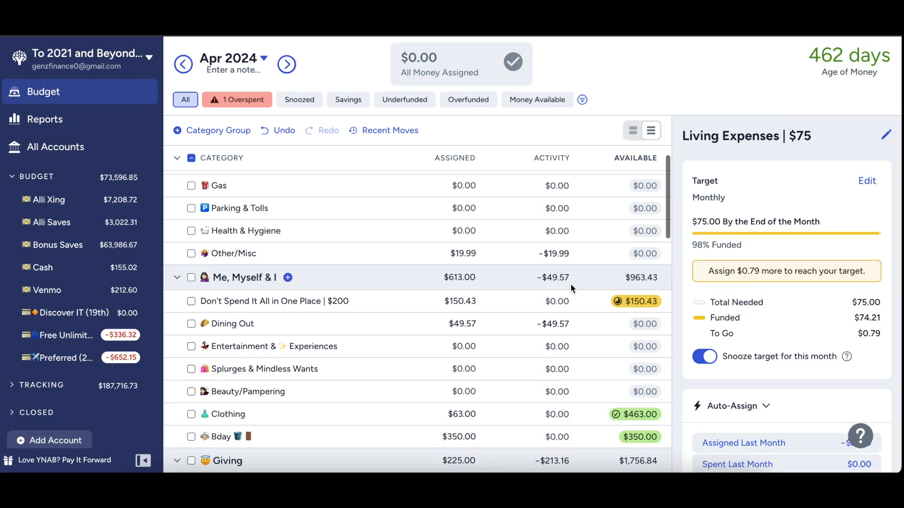
click(580, 301)
click(706, 356)
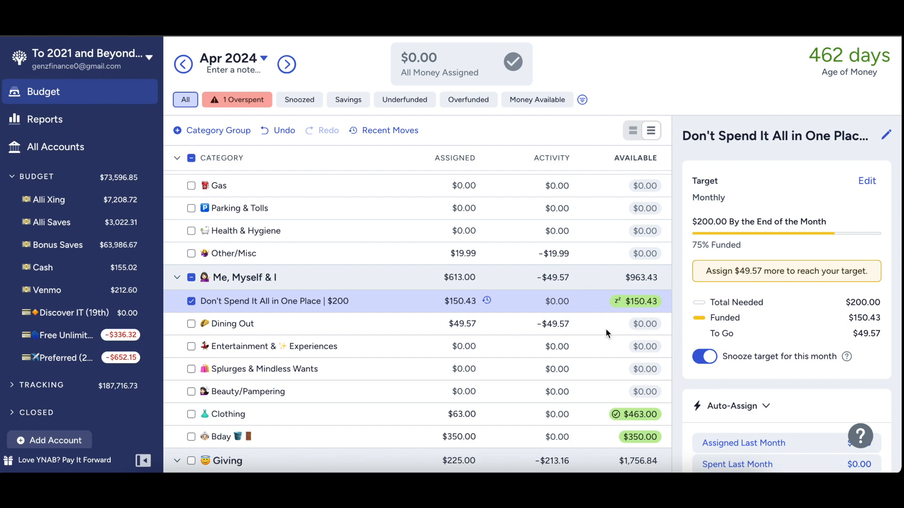
scroll(605, 329, up, 2)
click(194, 334)
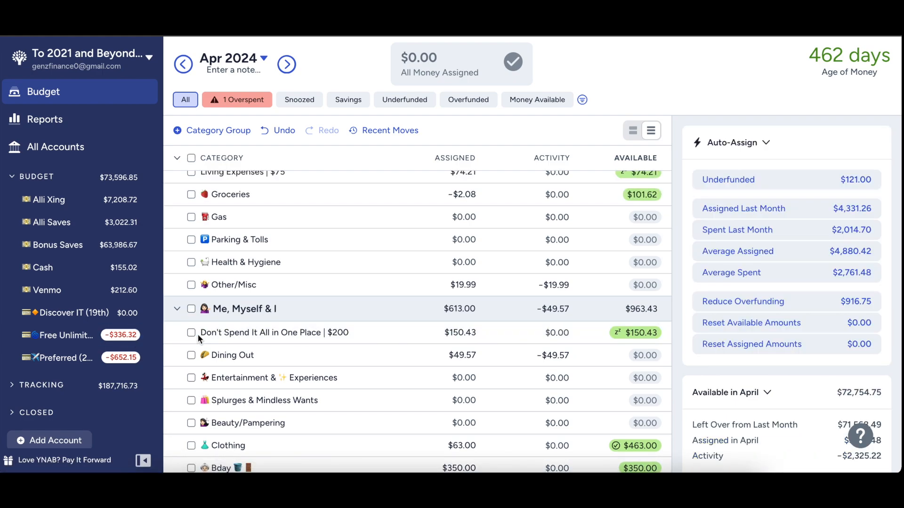
Check the Monthly Varied Living amounts and the overspent Taxes category under Winter Is Coming, leaving nothing selected.
scroll(462, 253, up, 5)
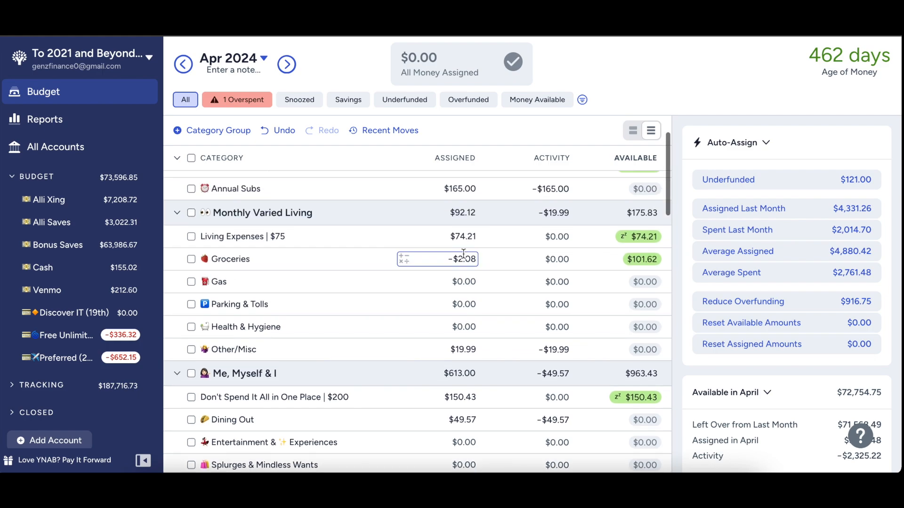
scroll(497, 352, down, 12)
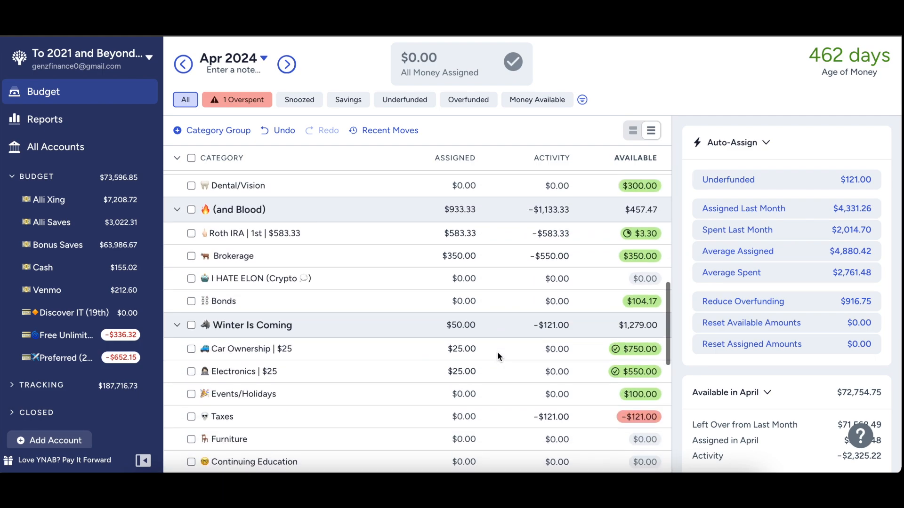
click(592, 417)
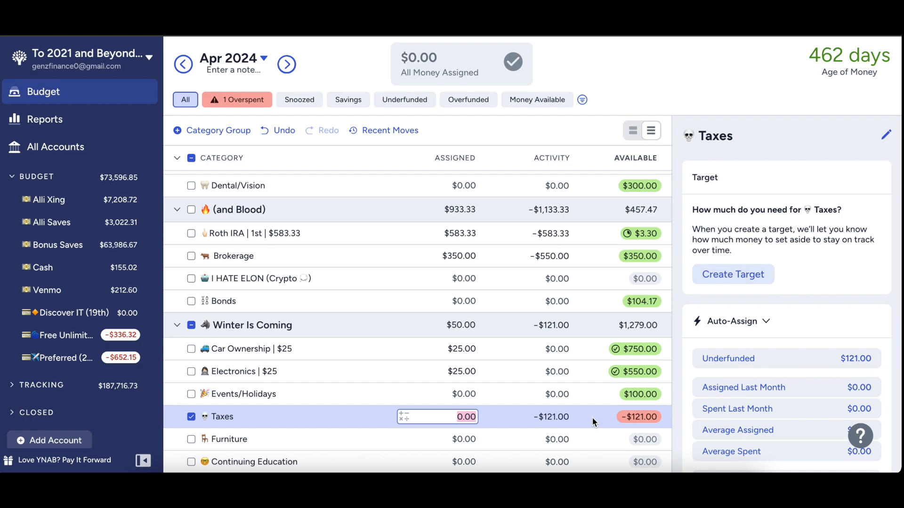
click(191, 417)
scroll(319, 394, down, 2)
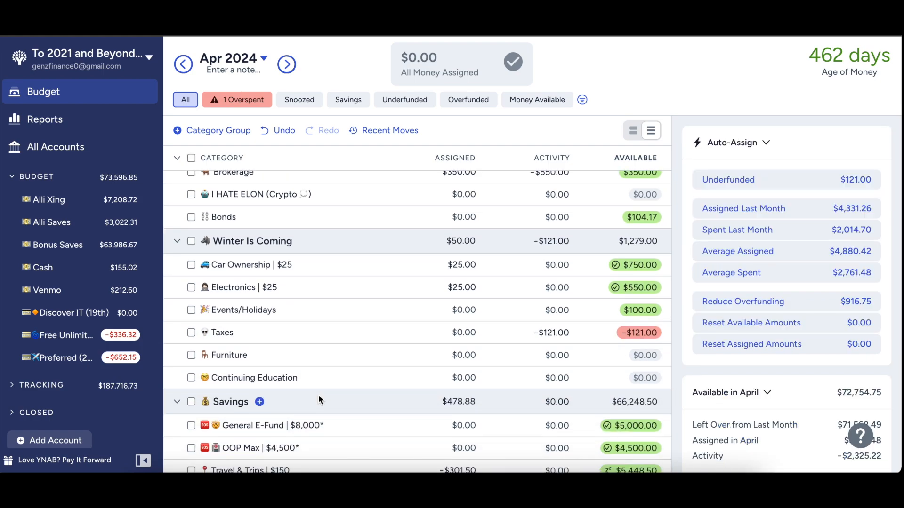